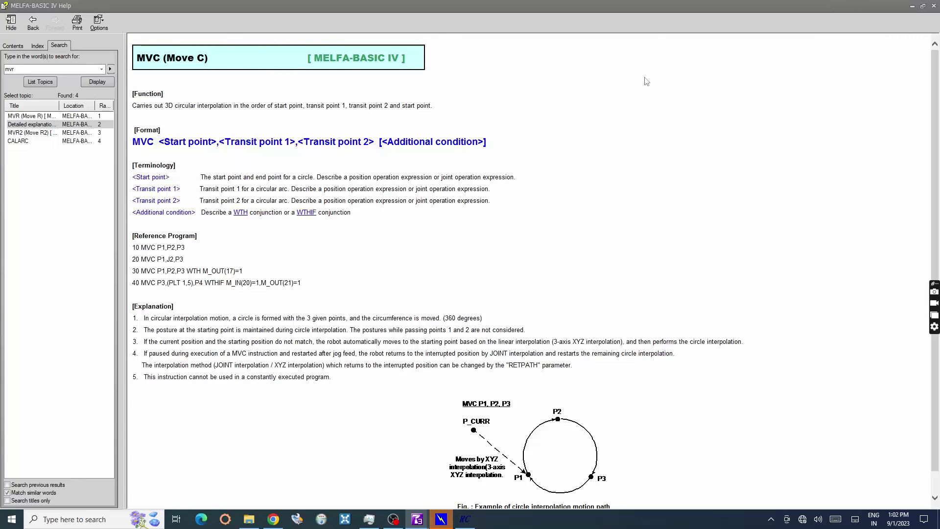
Step: Close the MELFA-BASIC IV Help entry on MVC to return to the 3D Monitor
click(913, 7)
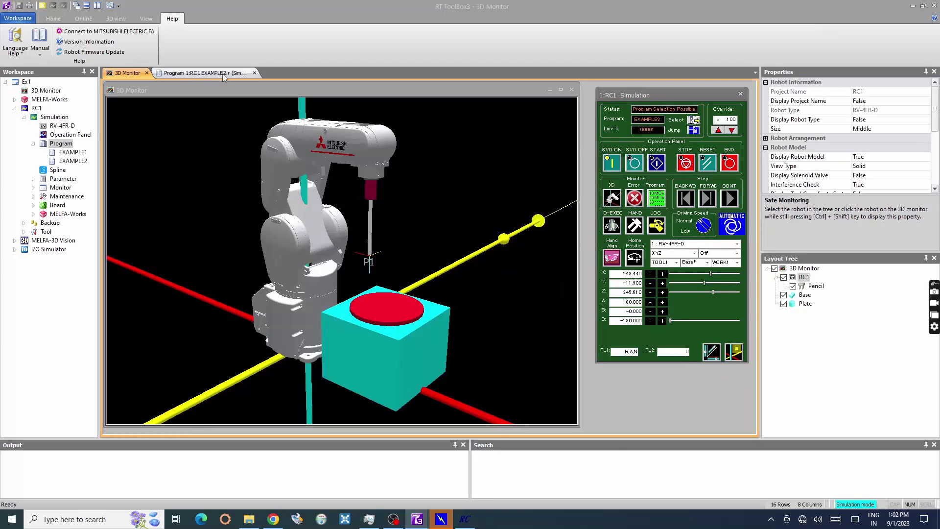
Step: Close EXAMPLE2 and create a new empty robot program named EXAMPLE3
click(254, 73)
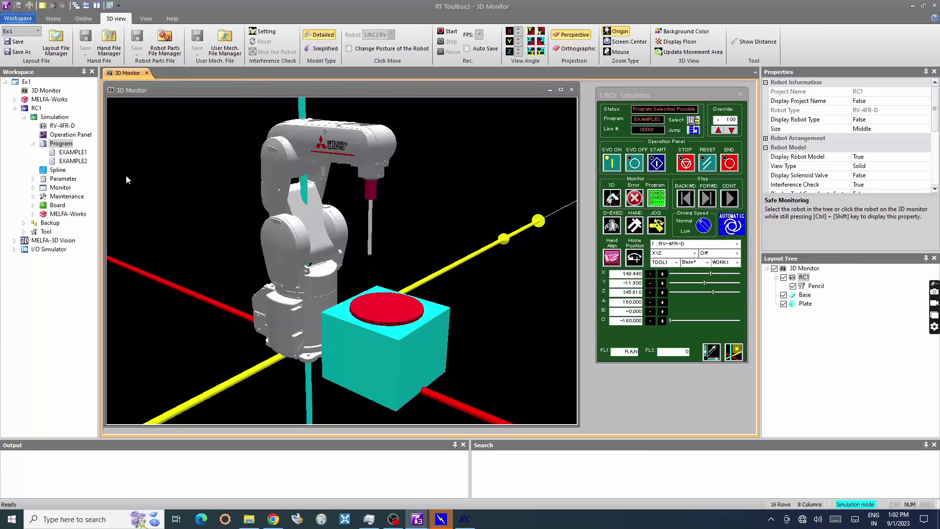
right_click(64, 147)
click(83, 153)
text(E)
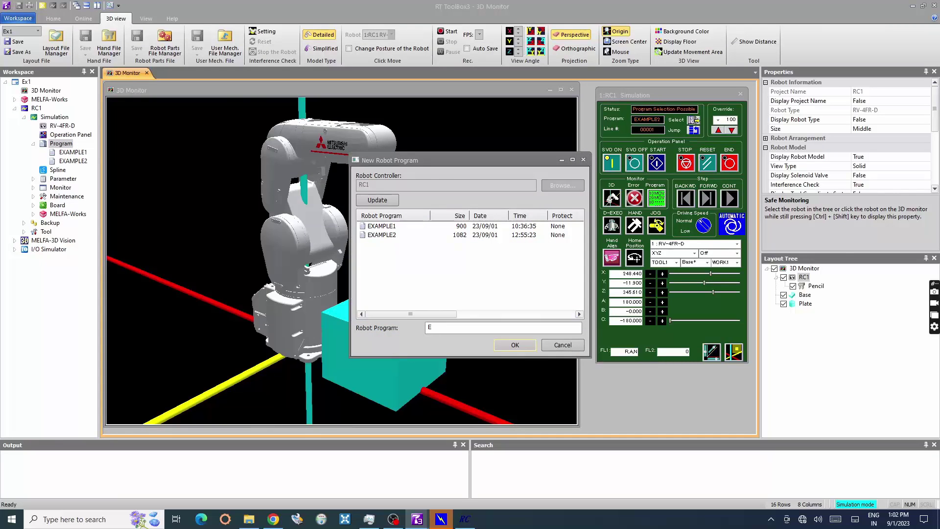
text(XAMPLE)
text(3)
click(515, 345)
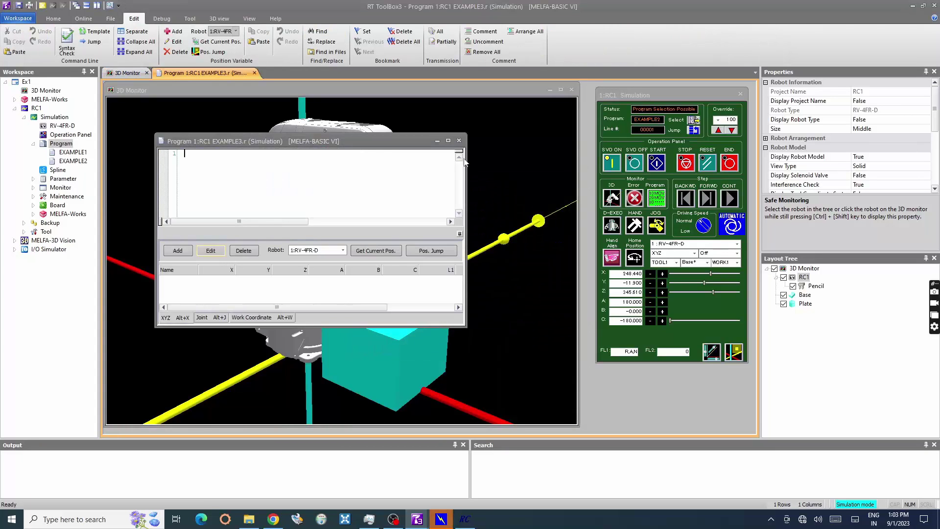
Step: Maximize the EXAMPLE3 editor and add the robot's current pose as position P1
click(448, 141)
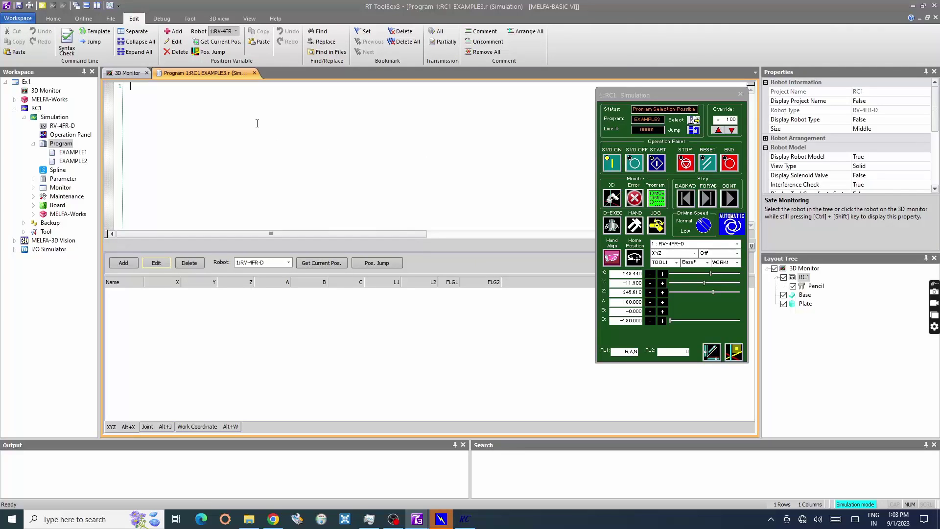
click(131, 264)
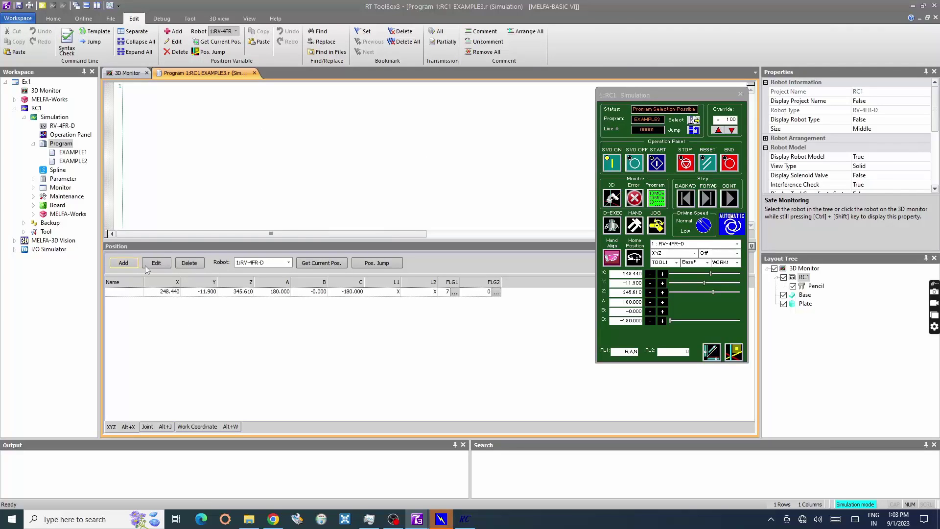
text(P1)
click(301, 263)
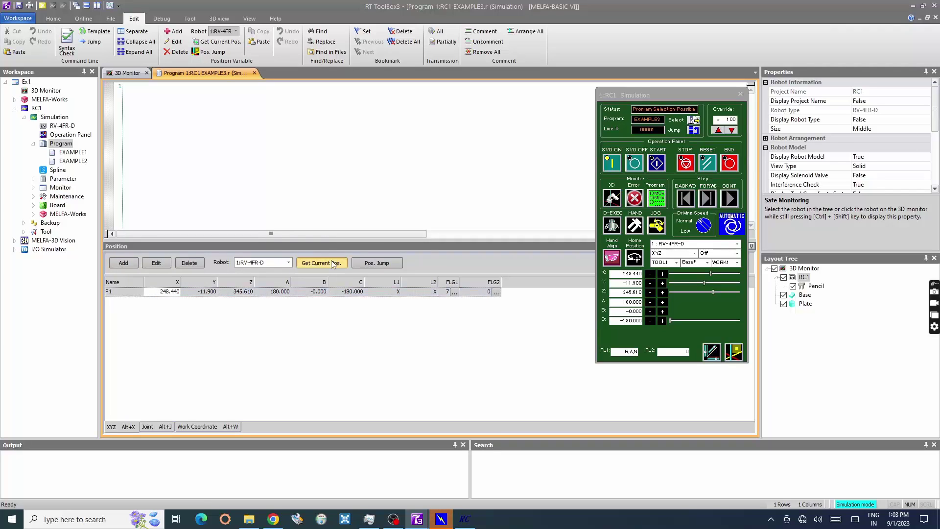
click(288, 154)
Step: Save EXAMPLE3 and go back to the 3D Monitor
key(ctrl+s)
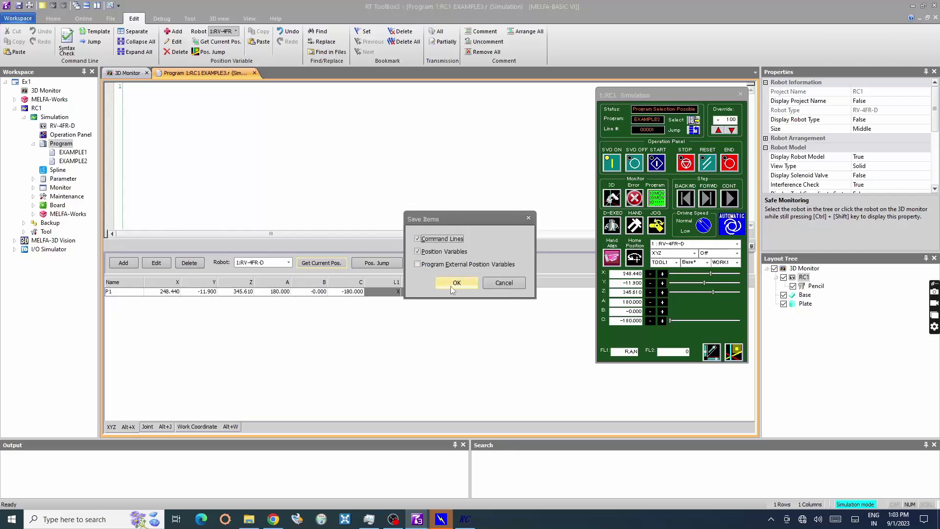
click(450, 286)
click(128, 73)
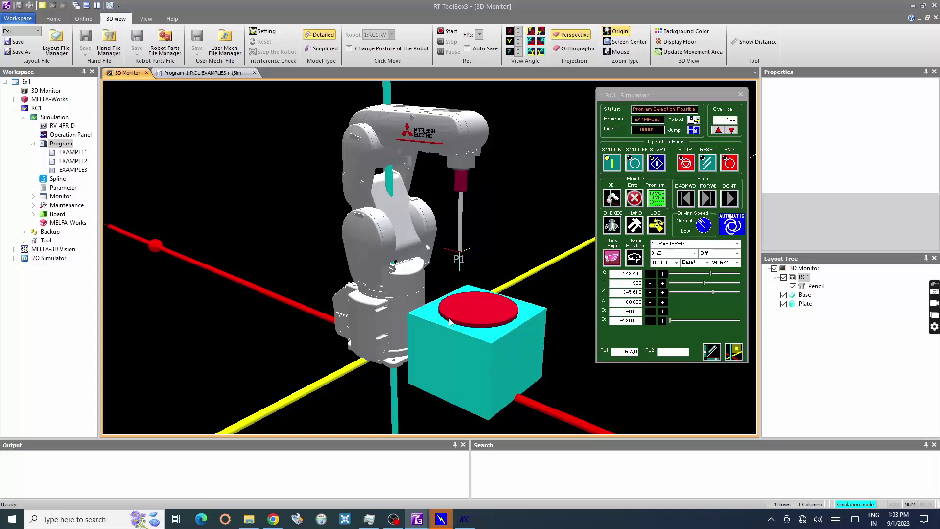
scroll(450, 318, up, 1)
scroll(469, 314, up, 2)
scroll(469, 314, up, 1)
scroll(456, 247, up, 1)
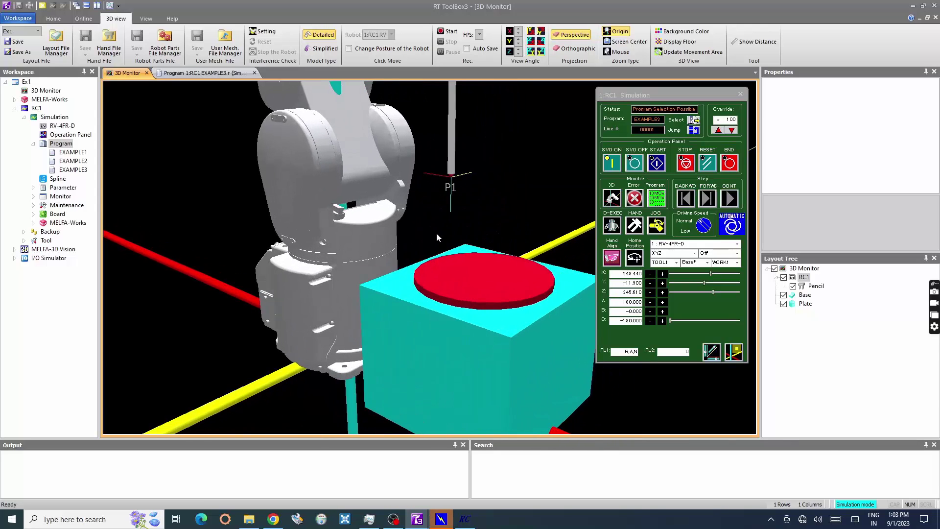
scroll(436, 233, up, 1)
scroll(410, 294, up, 1)
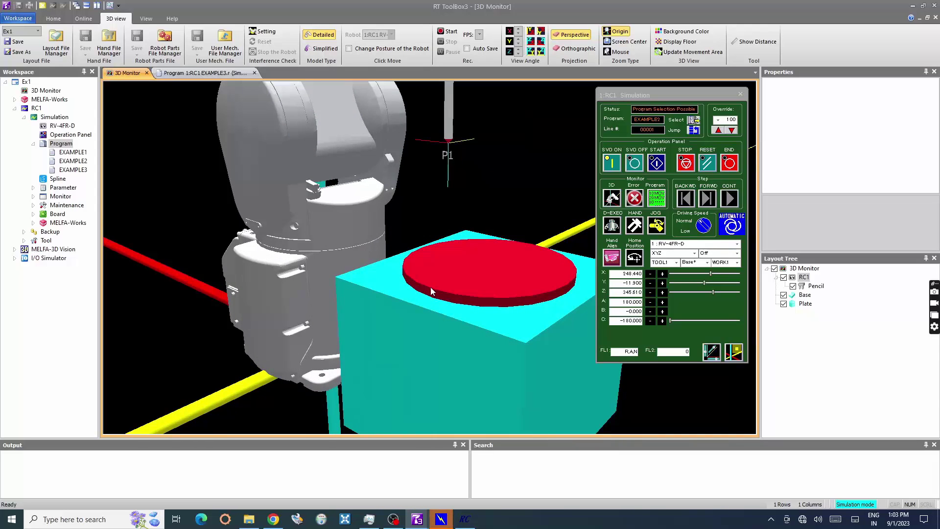
Step: Move the pencil tip onto the red plate atop the block and view it from new angles
click(430, 287)
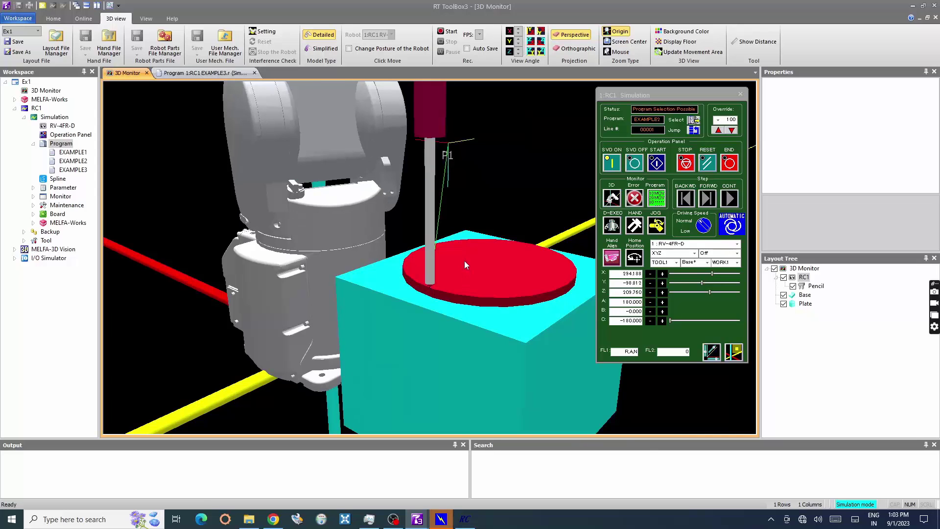
middle_drag(472, 201, 457, 185)
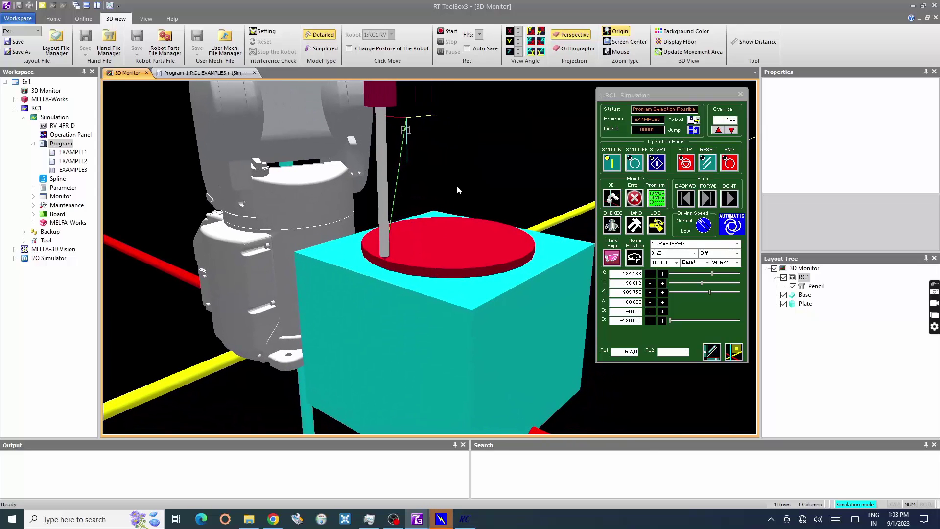
scroll(425, 186, down, 1)
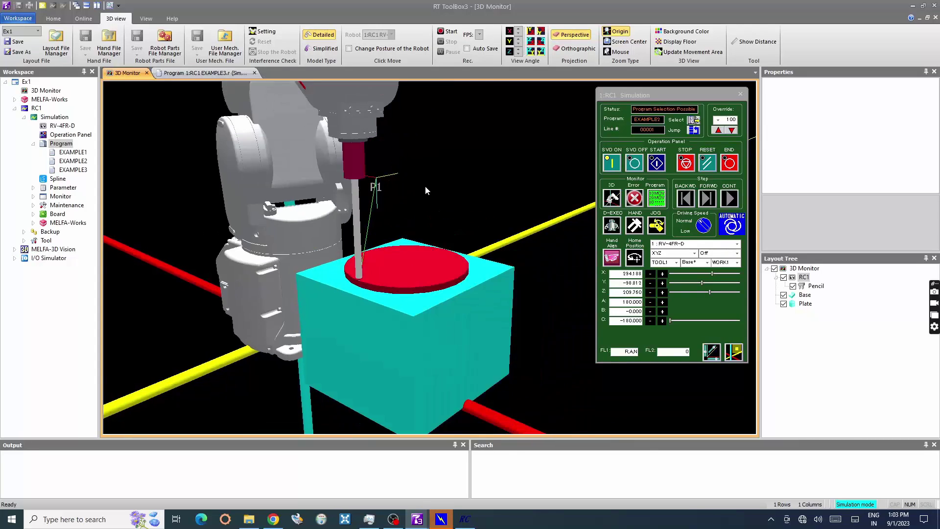
scroll(429, 220, down, 1)
mouse_move(442, 299)
mouse_down()
mouse_move(430, 293)
mouse_move(443, 283)
mouse_move(421, 236)
mouse_up()
mouse_move(416, 198)
mouse_down()
mouse_move(433, 211)
mouse_move(445, 206)
mouse_up()
click(213, 73)
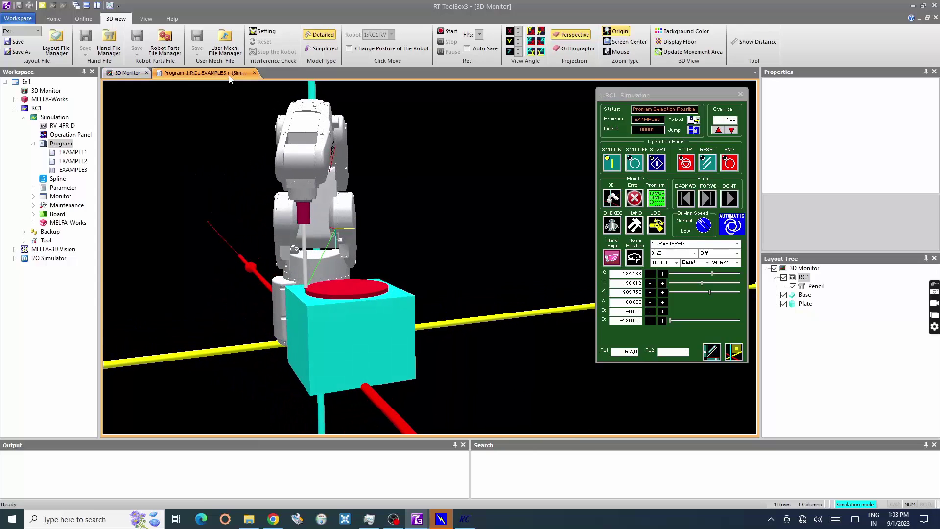
Step: Record the pencil's spot on the plate as position P2 and confirm the save dialog
click(124, 263)
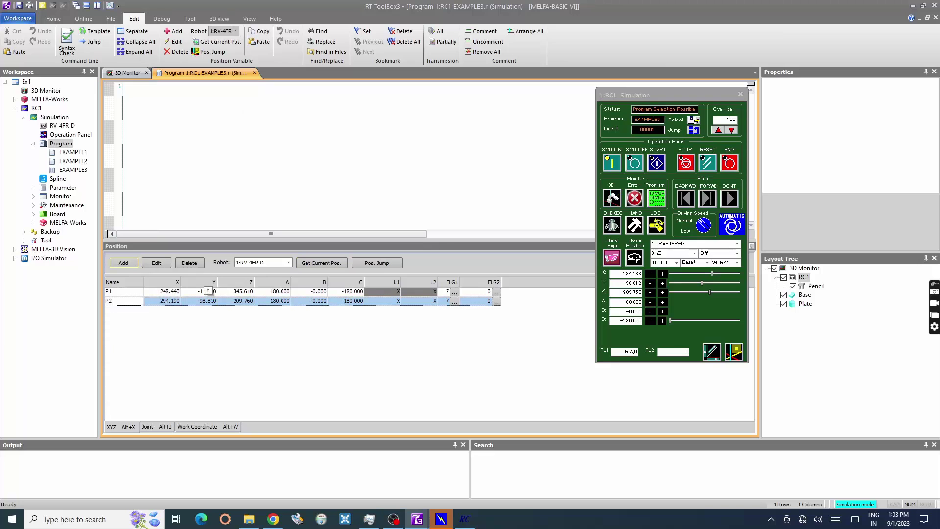
click(328, 263)
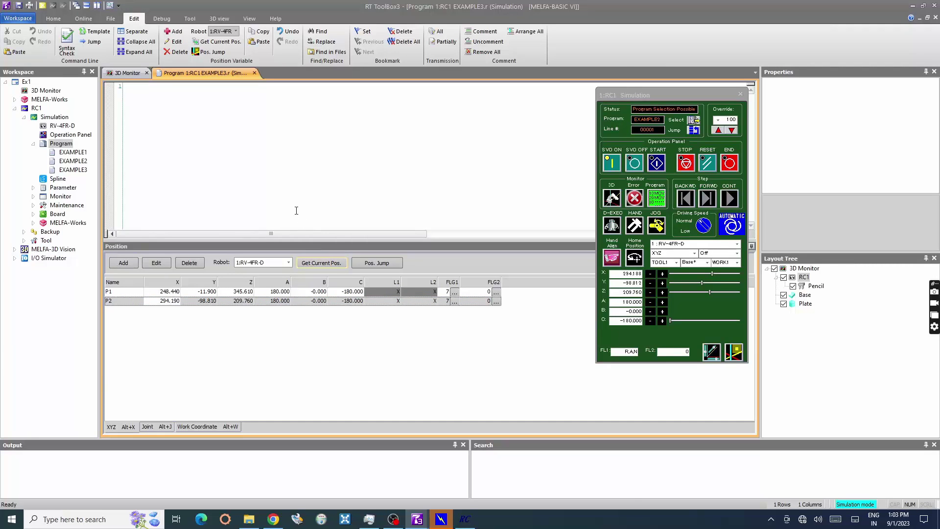
click(426, 262)
click(459, 283)
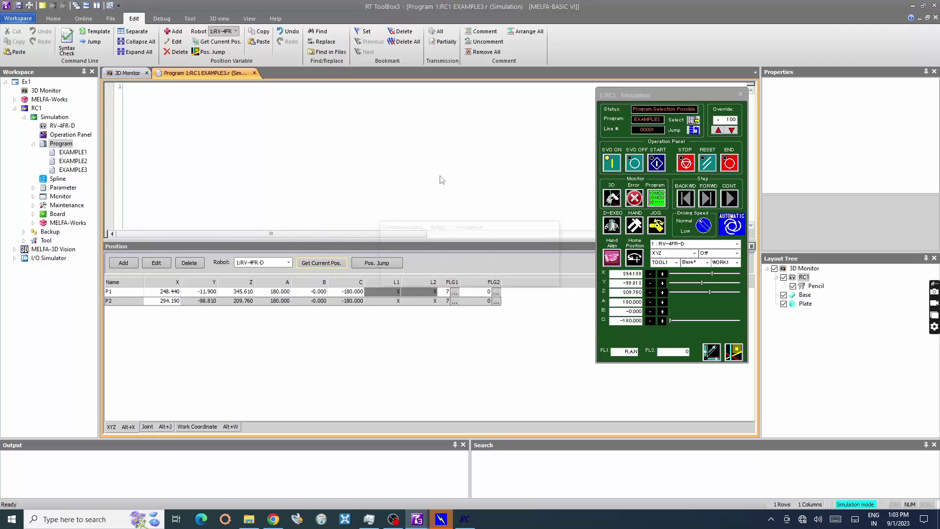
Step: Orbit the 3D Monitor view around the red plate and the robot
click(127, 73)
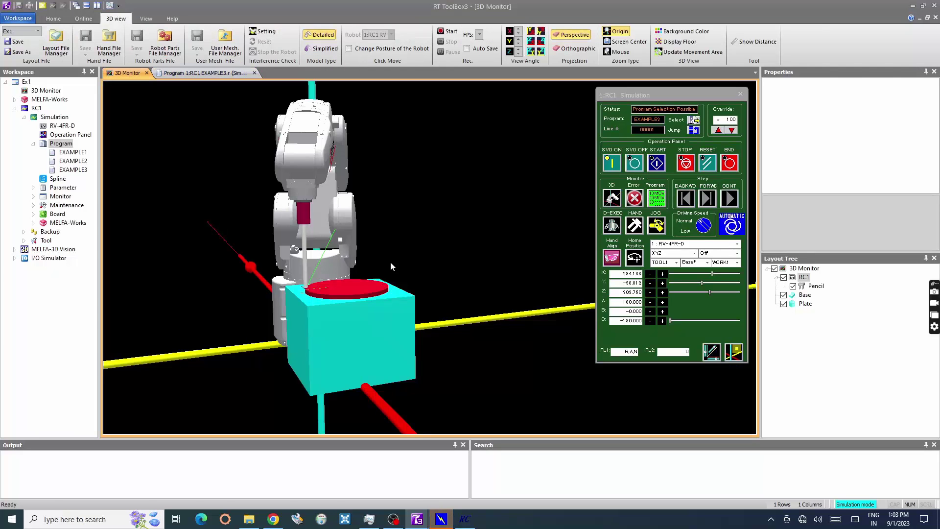
drag(372, 261, 345, 235)
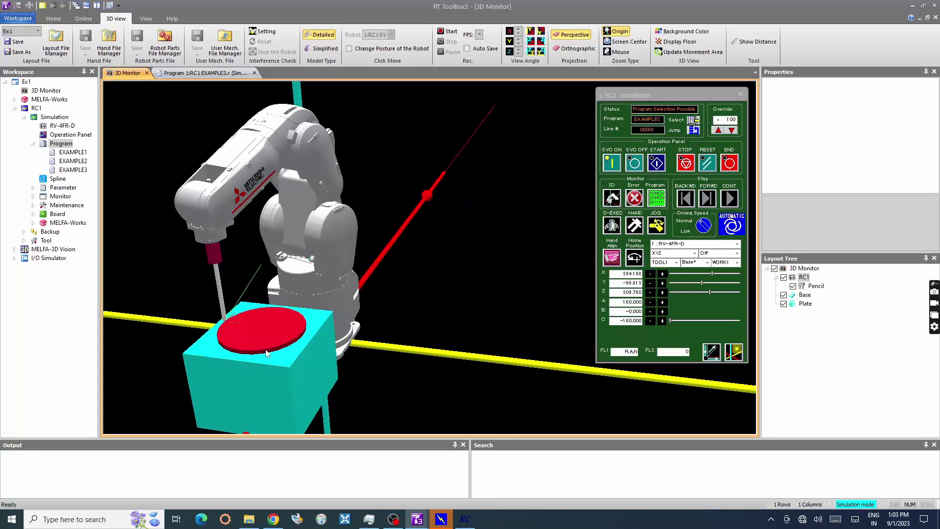
scroll(267, 353, up, 2)
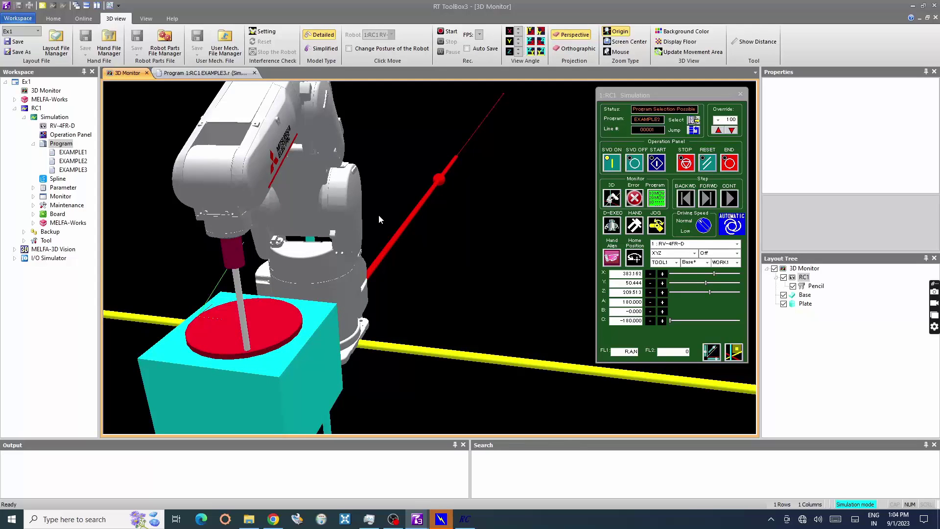
scroll(409, 136, up, 2)
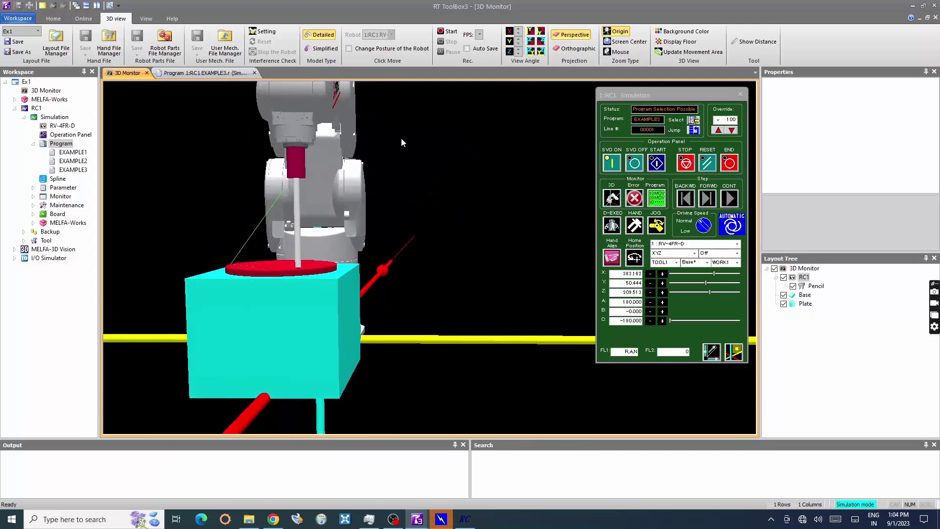
scroll(401, 138, down, 2)
drag(400, 140, 407, 140)
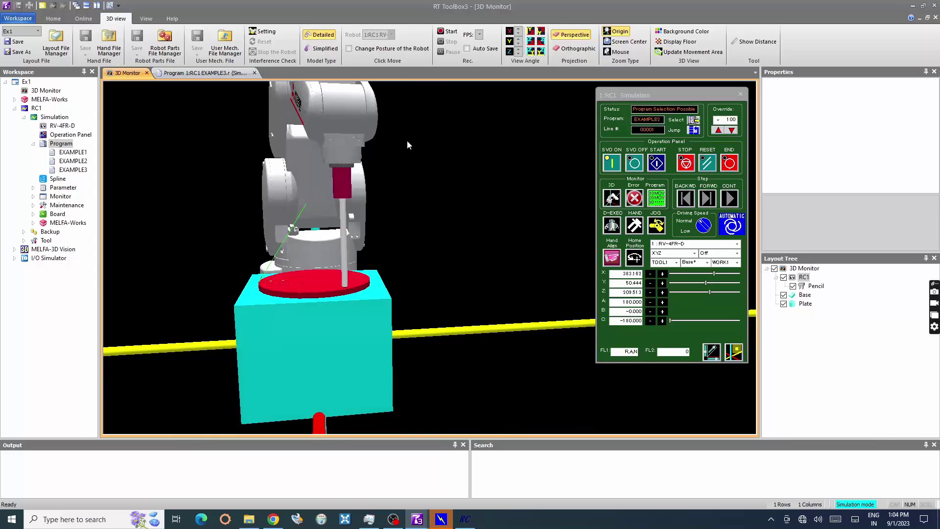
Step: Add position P3 from the pencil's current spot on the plate and confirm the prompts
click(221, 73)
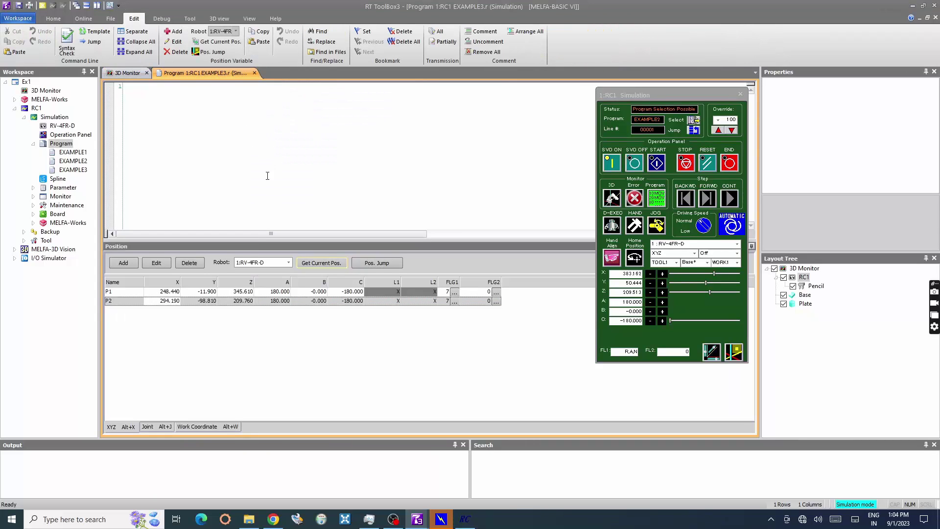
click(132, 264)
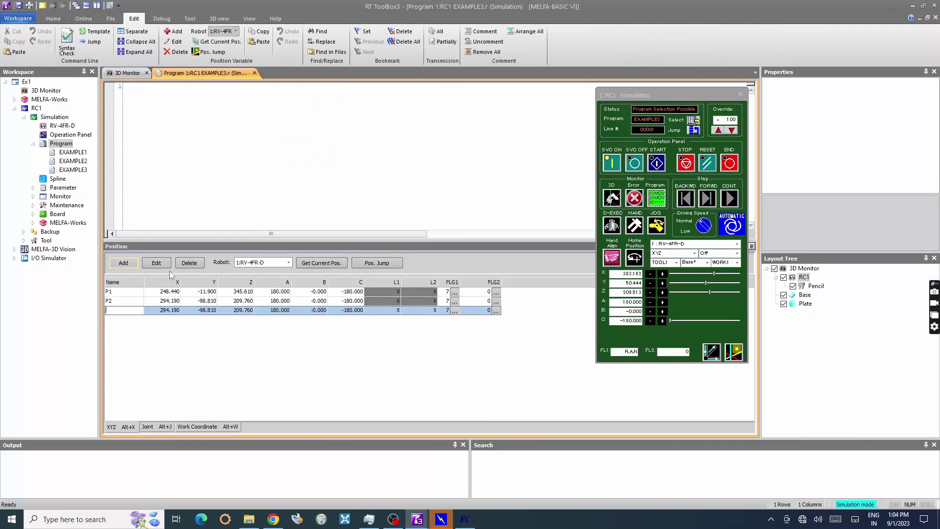
text(P3)
click(324, 267)
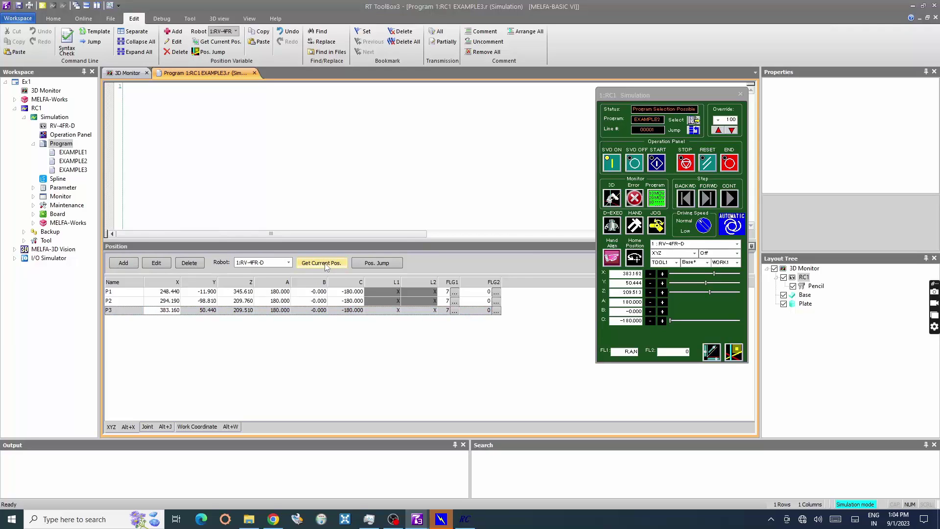
click(327, 267)
click(453, 287)
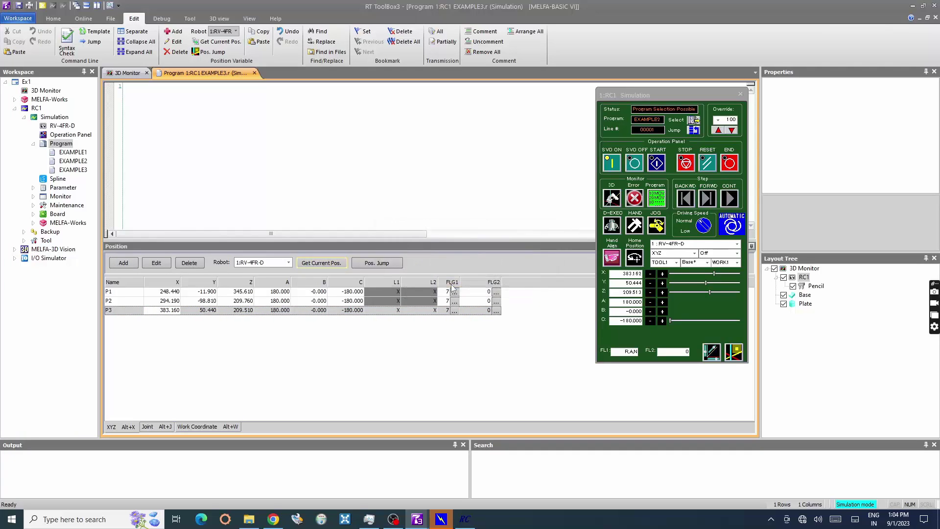
Step: Orbit the 3D view around the block, plate and pencil from several angles
click(127, 73)
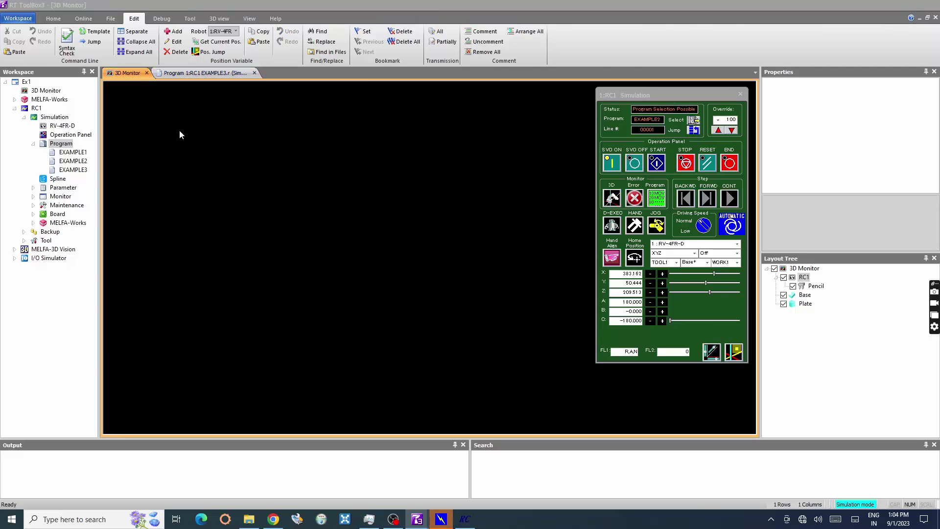
drag(400, 272, 372, 282)
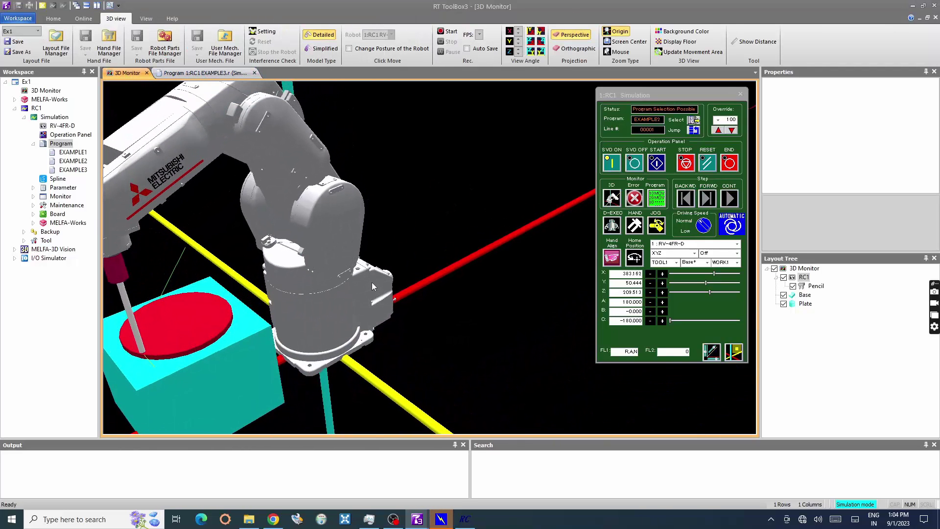
mouse_move(372, 282)
mouse_down()
mouse_move(383, 249)
mouse_move(355, 259)
mouse_move(383, 240)
mouse_move(384, 209)
mouse_move(356, 215)
mouse_up()
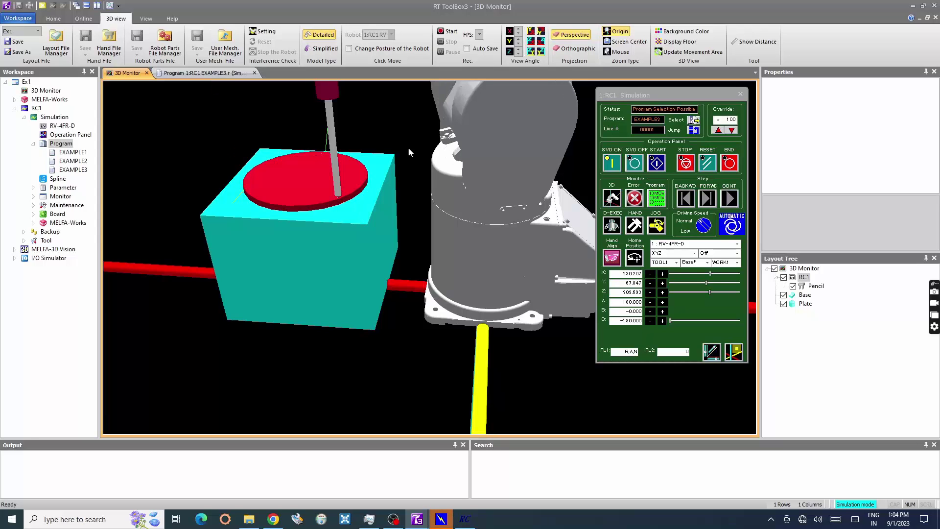
drag(409, 153, 446, 134)
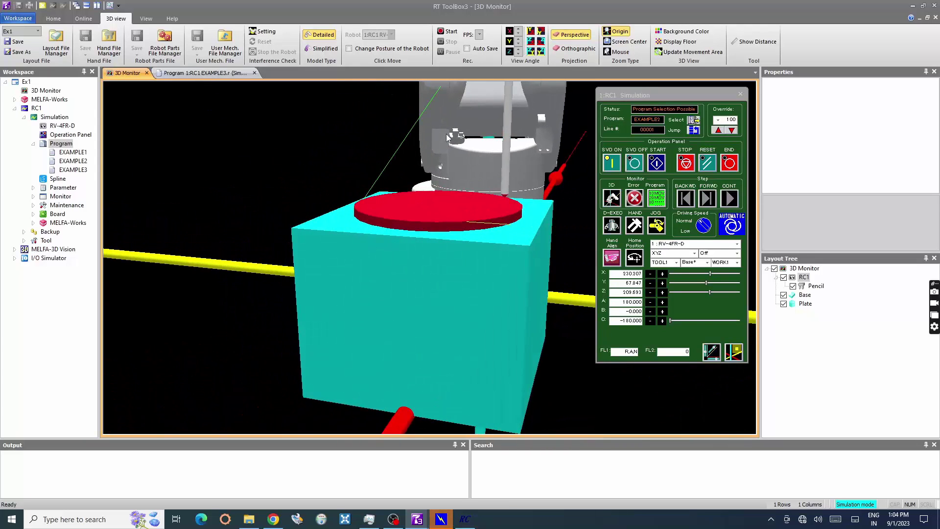
scroll(456, 177, down, 3)
scroll(473, 217, down, 2)
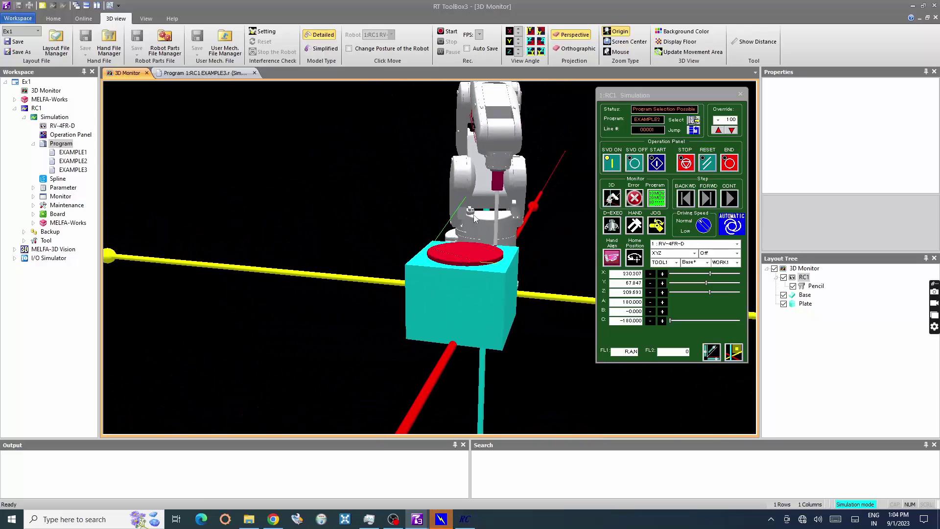
drag(404, 248, 449, 259)
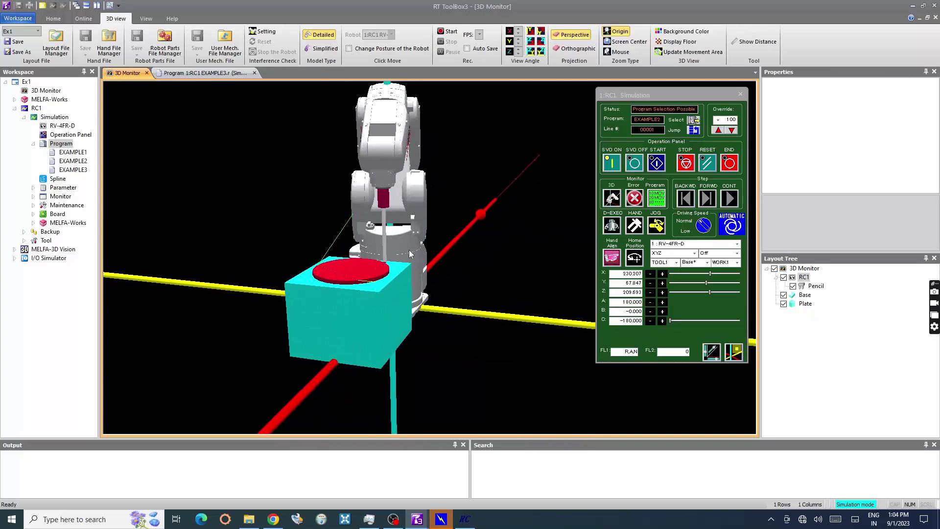
scroll(441, 253, up, 3)
scroll(401, 241, up, 2)
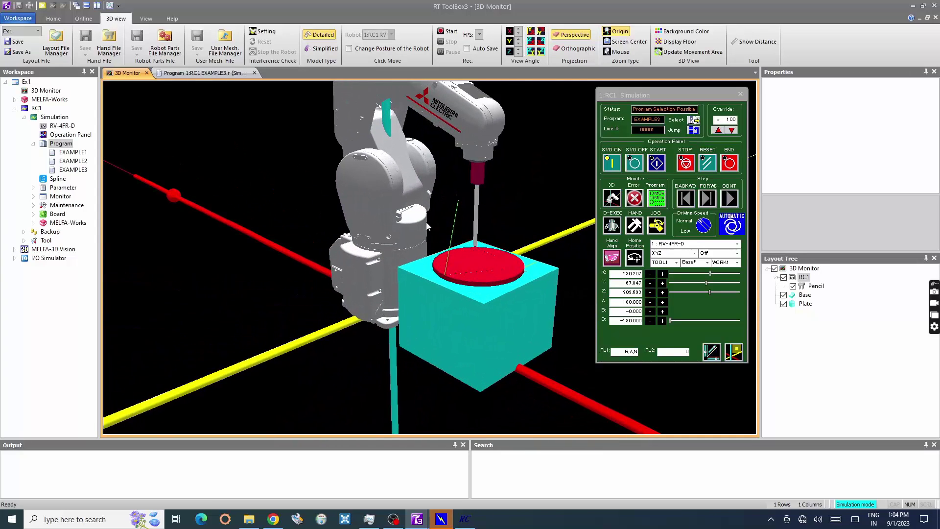
click(206, 73)
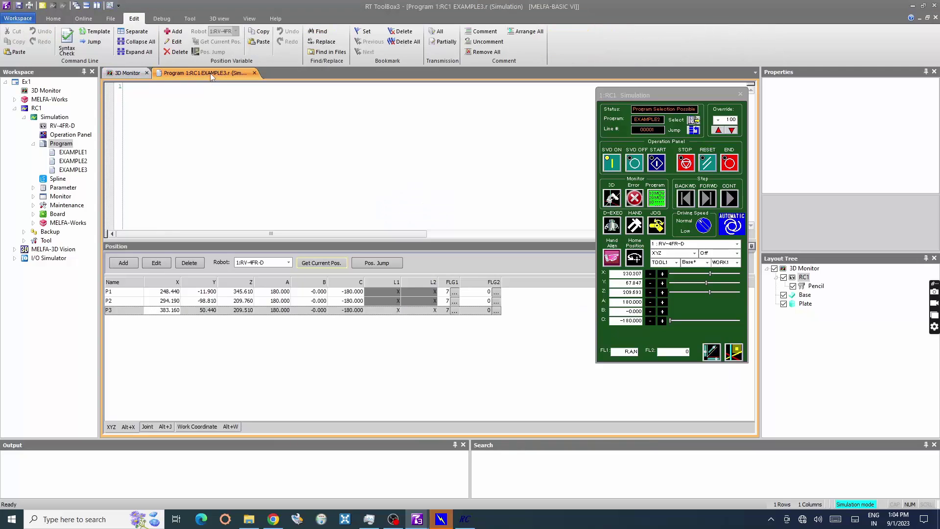
Step: Add P4 at the current pose (230.210, 67.850, 209.690) and save the command lines and positions
click(125, 264)
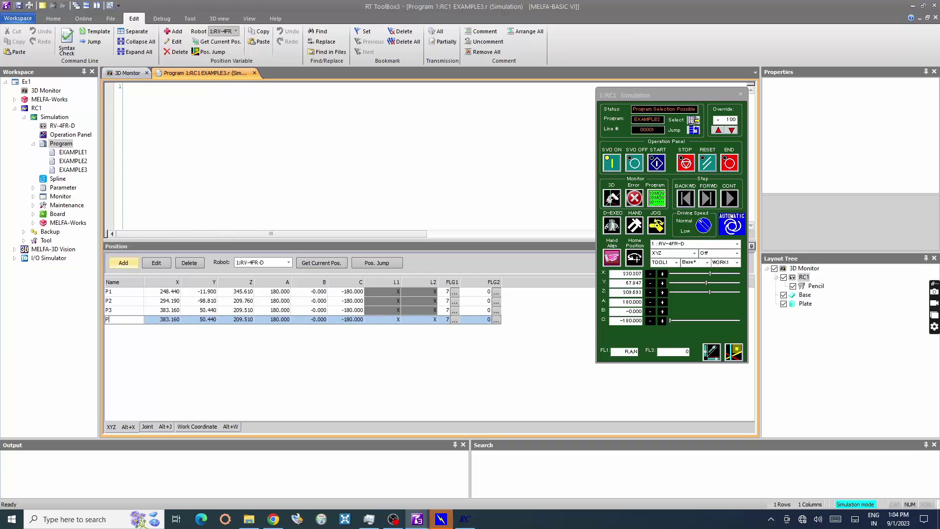
text(P4)
click(321, 263)
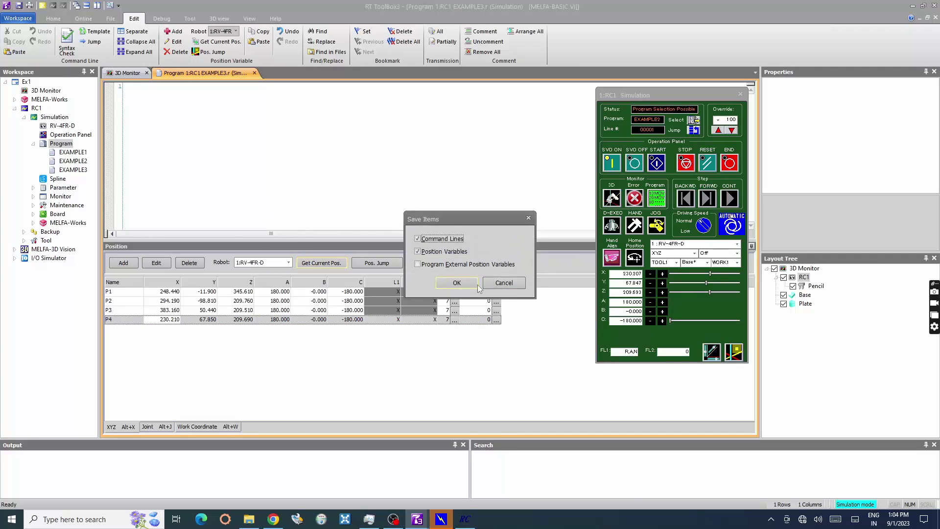
click(470, 284)
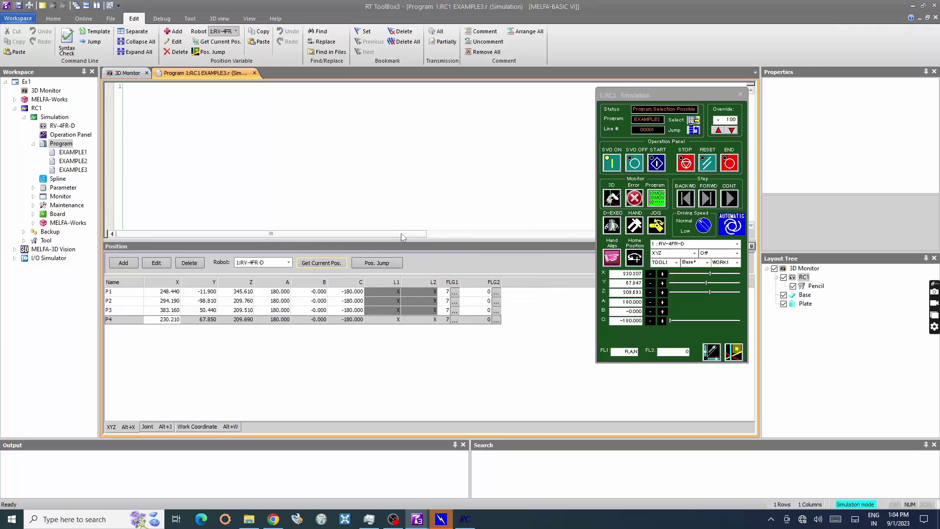
Step: Jog the pencil along Z to 345.803, raising it above the plate
click(128, 73)
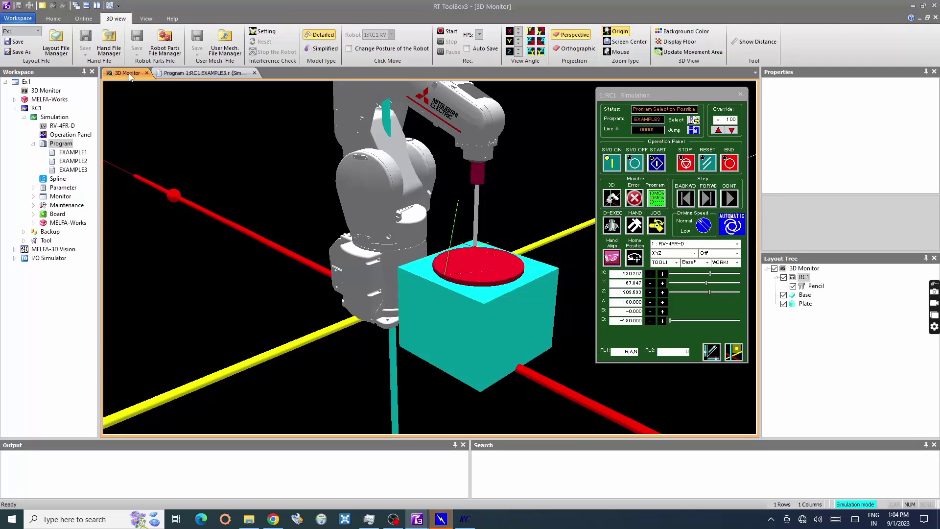
drag(451, 225, 374, 255)
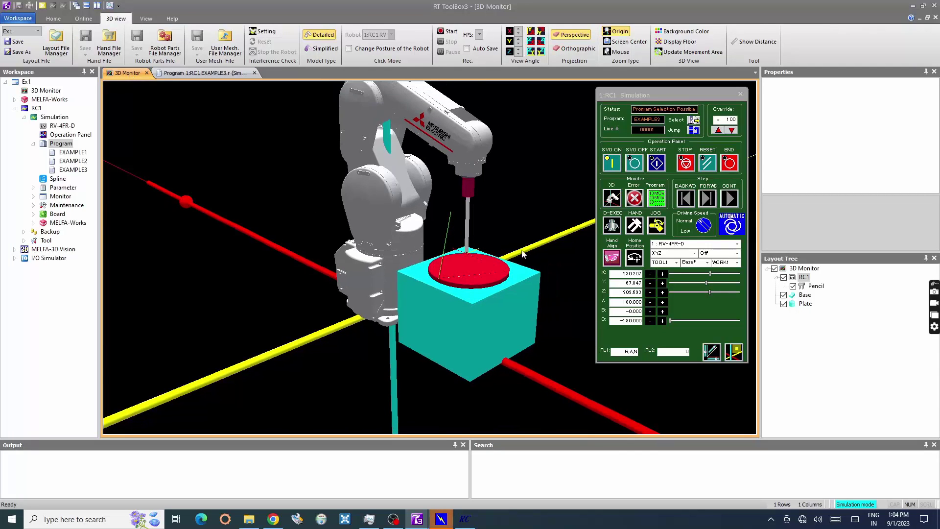
click(662, 292)
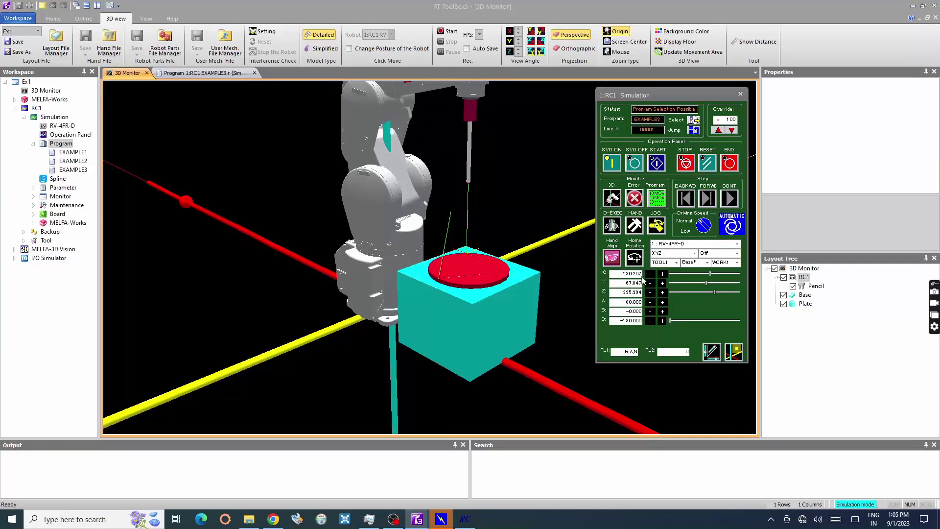
scroll(502, 231, down, 2)
scroll(500, 228, down, 2)
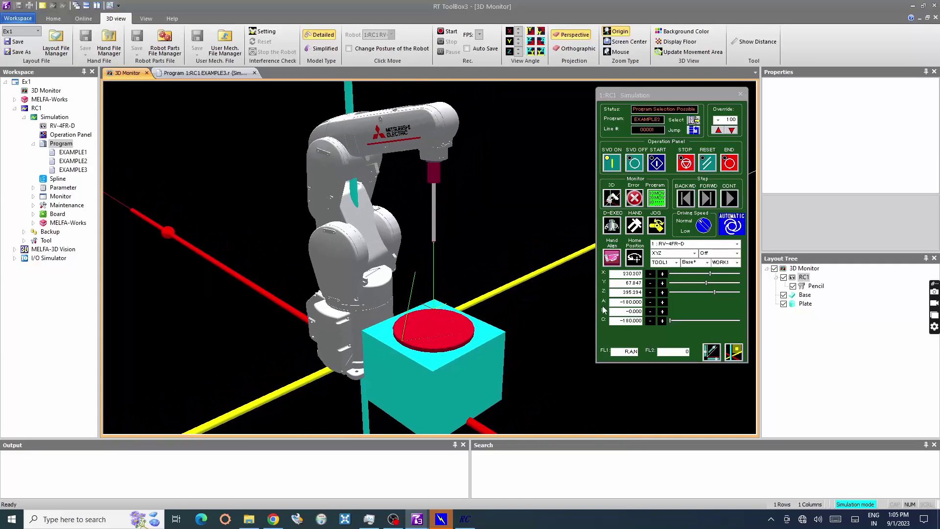
click(650, 292)
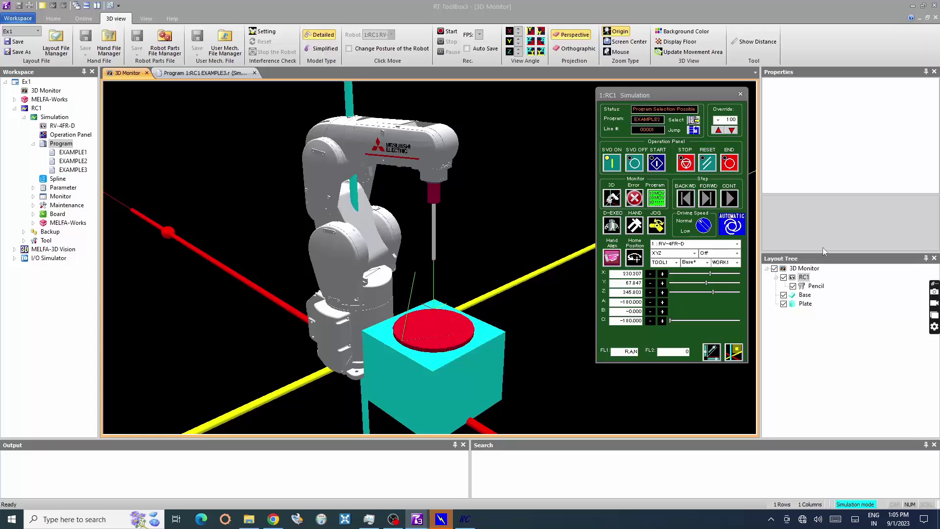
Step: Delete RC1's drawn robot path and return to the EXAMPLE3 program
click(805, 277)
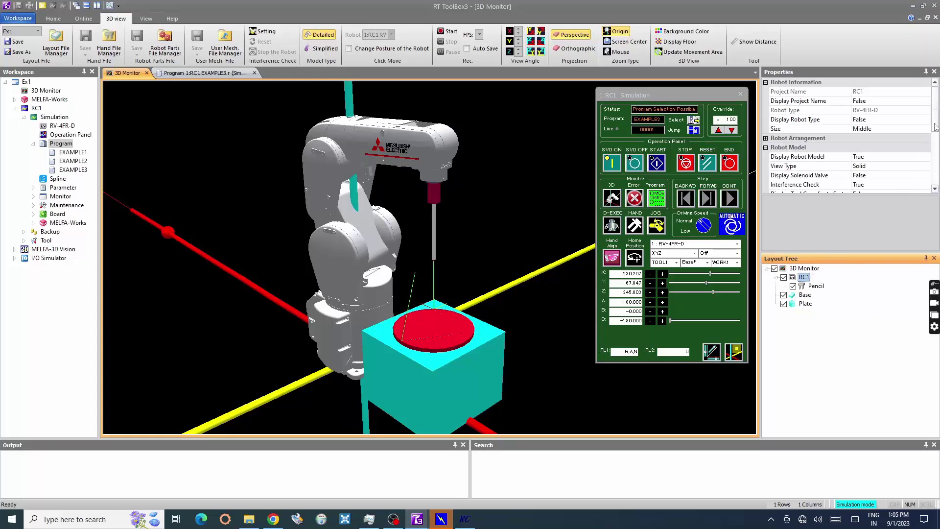
drag(936, 118, 938, 162)
click(921, 167)
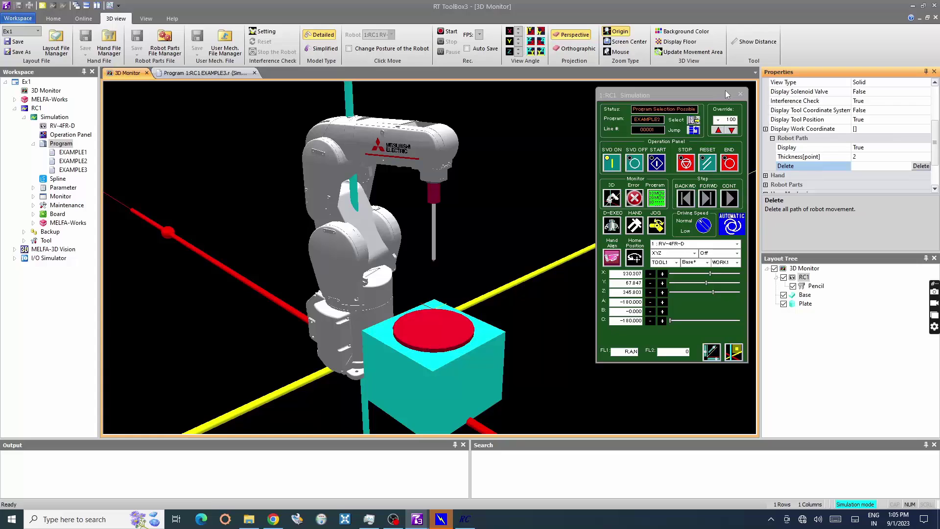
click(204, 75)
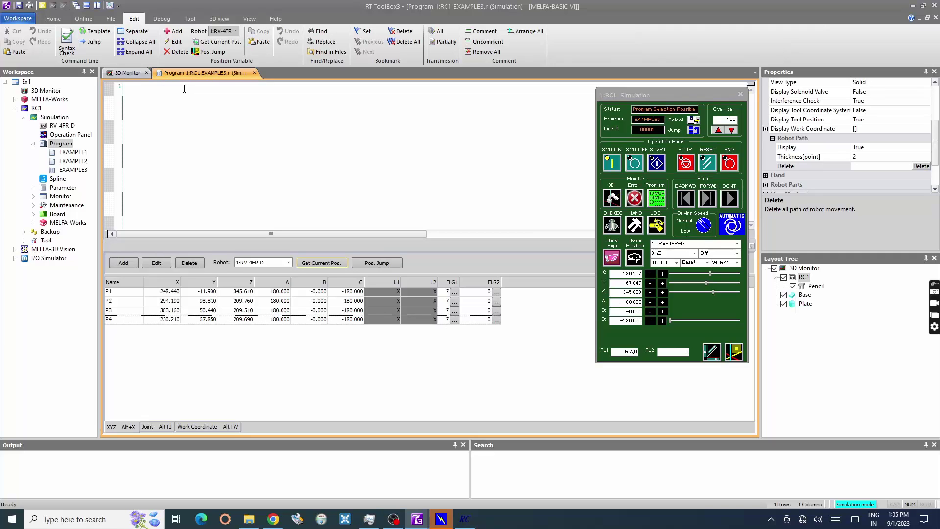
text(ser)
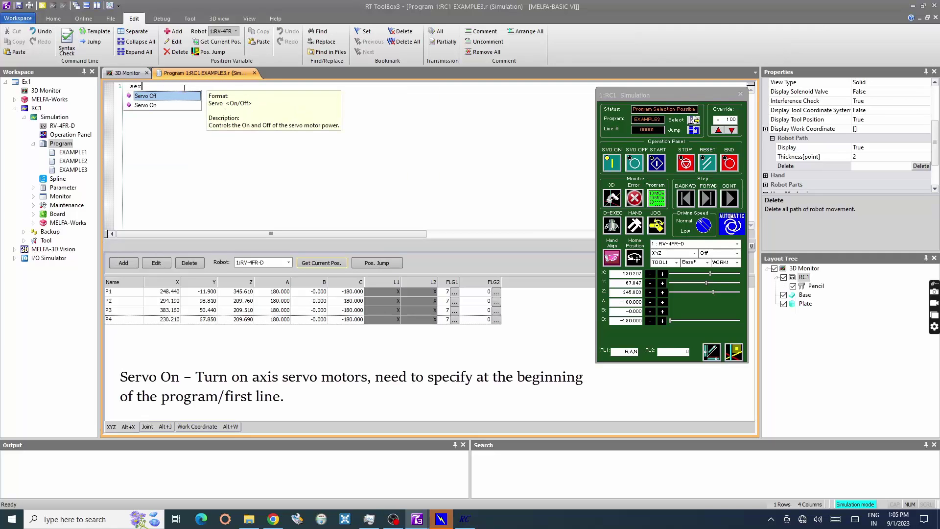
Step: Fill in Servo On, Tool 1 and Ovrd 20 from autocomplete, then add Mov P1 and Dly 0.5
double_click(154, 107)
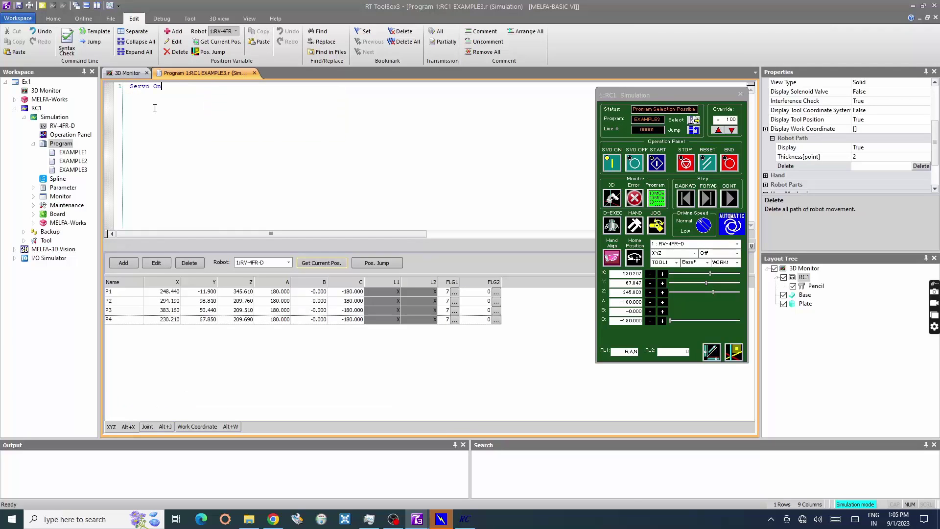
text(Too)
double_click(154, 107)
text(Ovr)
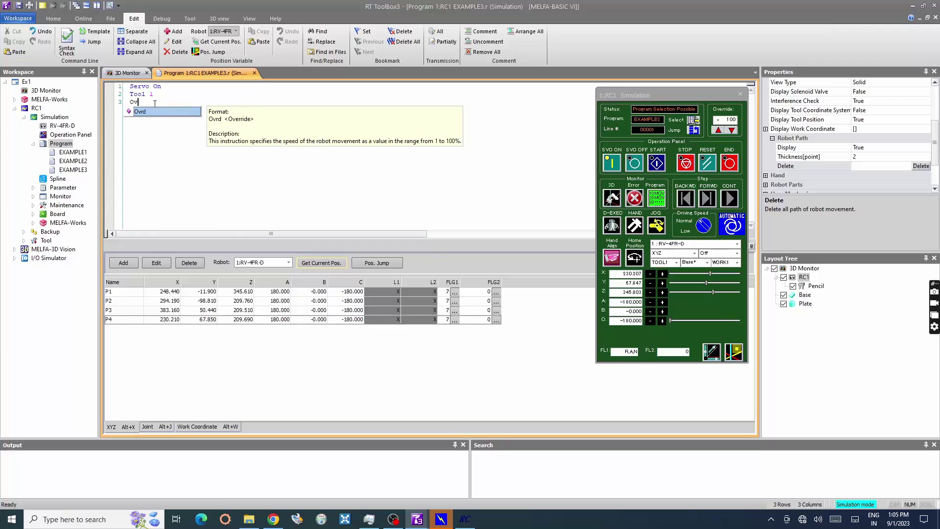
double_click(163, 112)
text(rd 2)
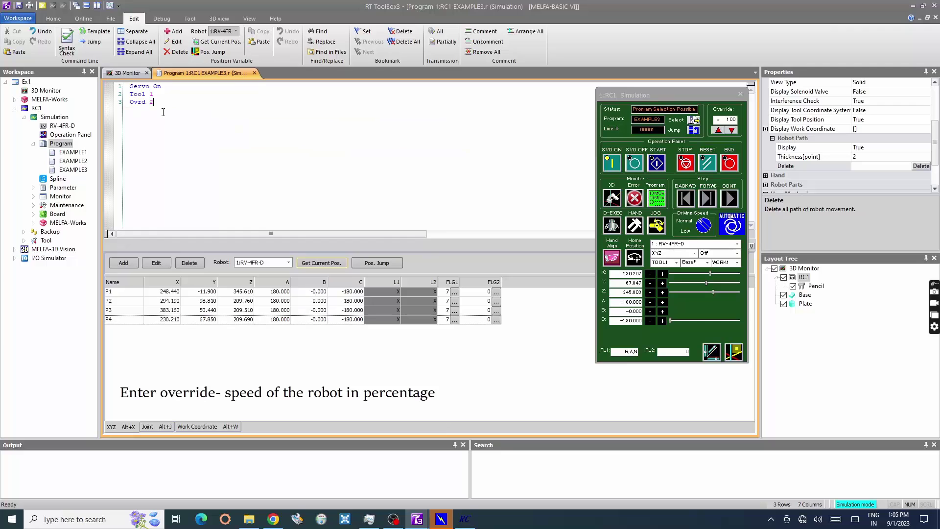
text(0)
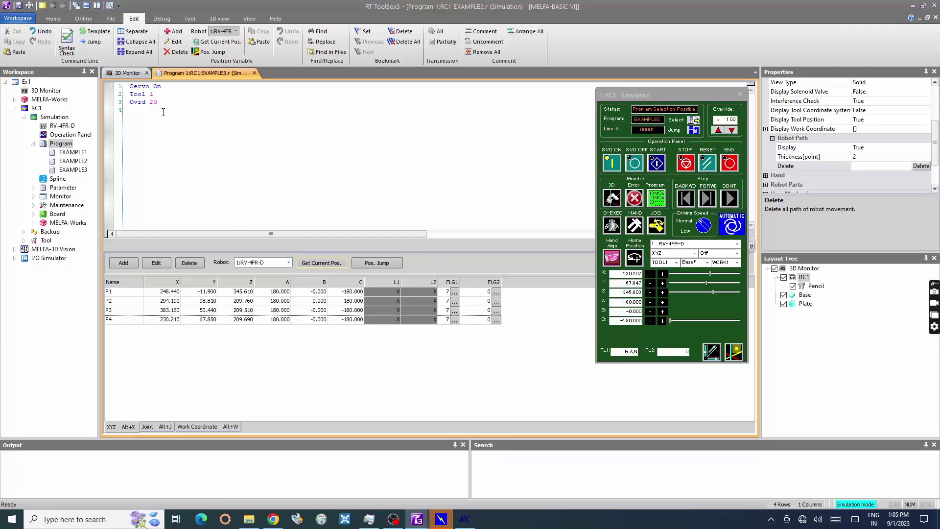
text(M)
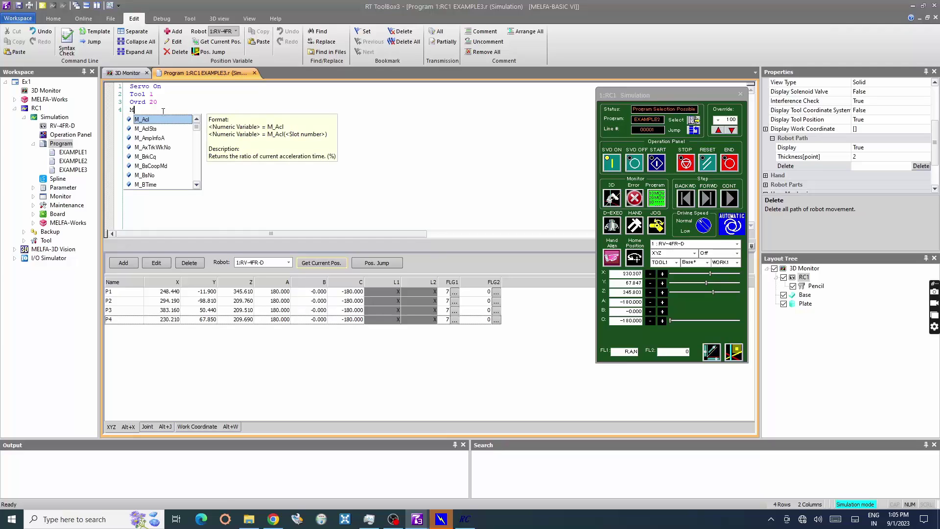
text(ove)
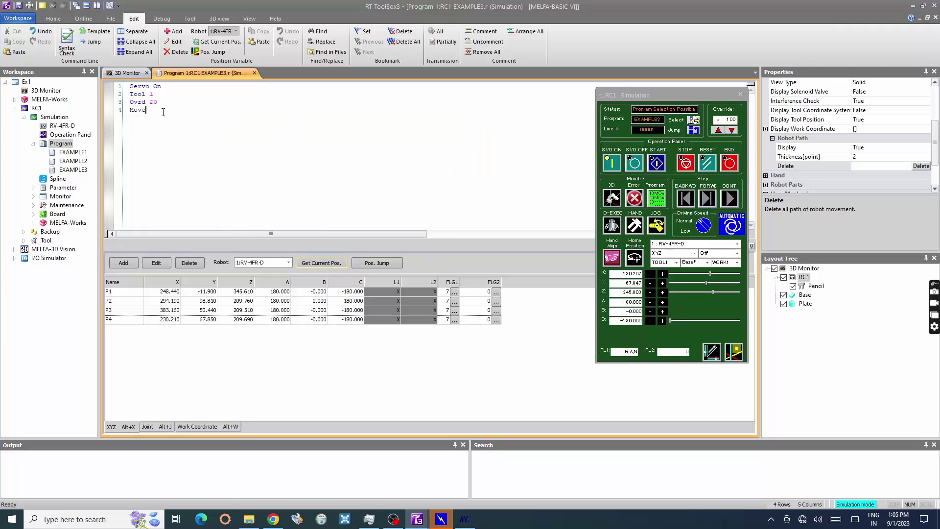
key(BackSpace)
text( P1)
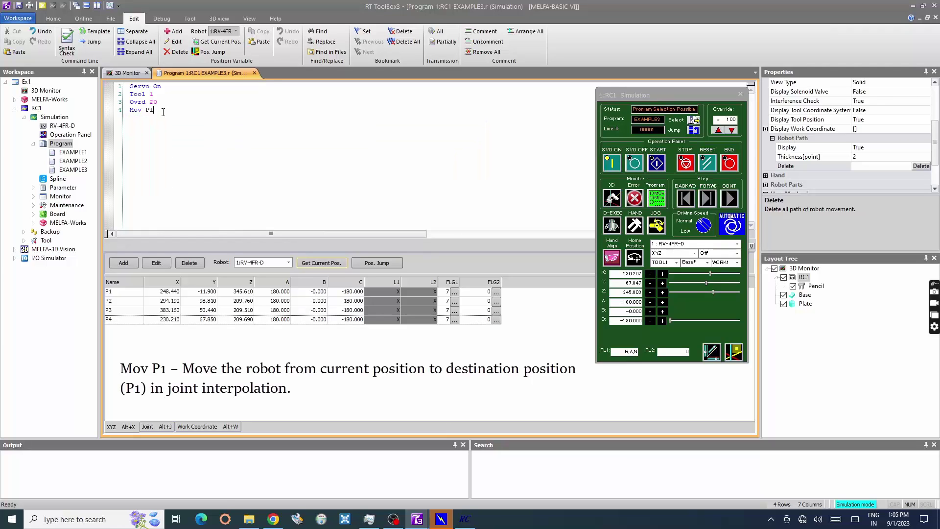
text(D)
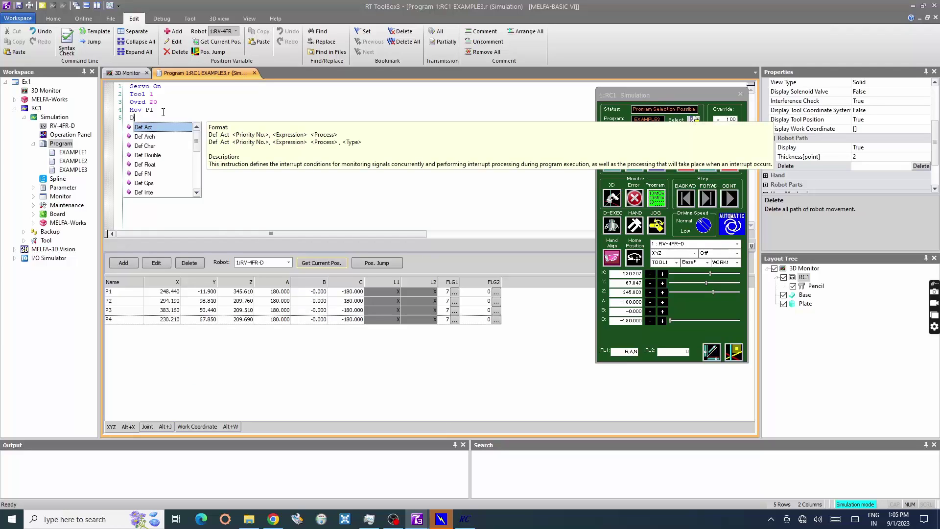
text(ly )
text(0.5)
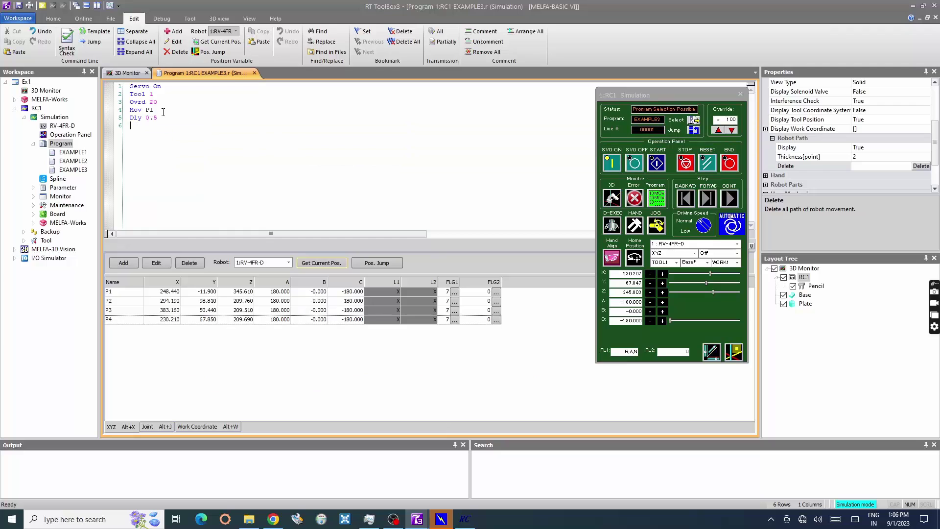
text(ov)
text( P)
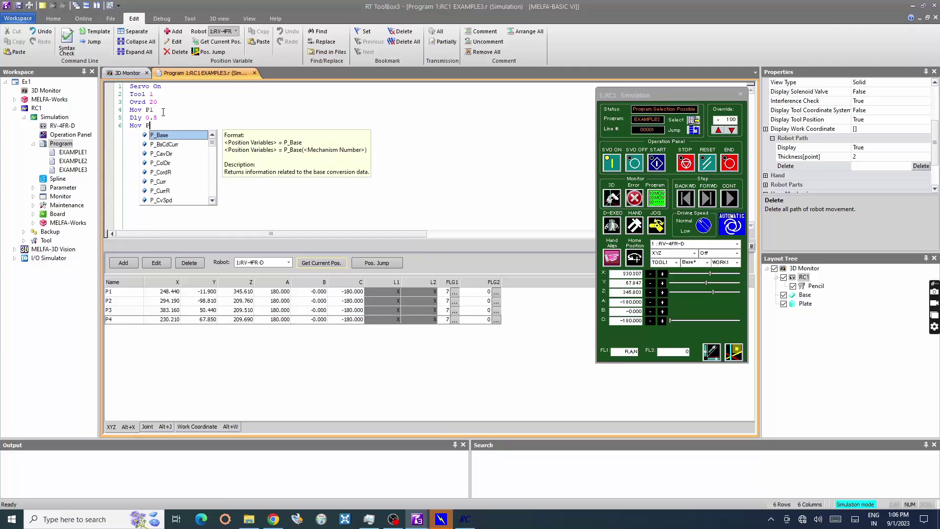
text(2 )
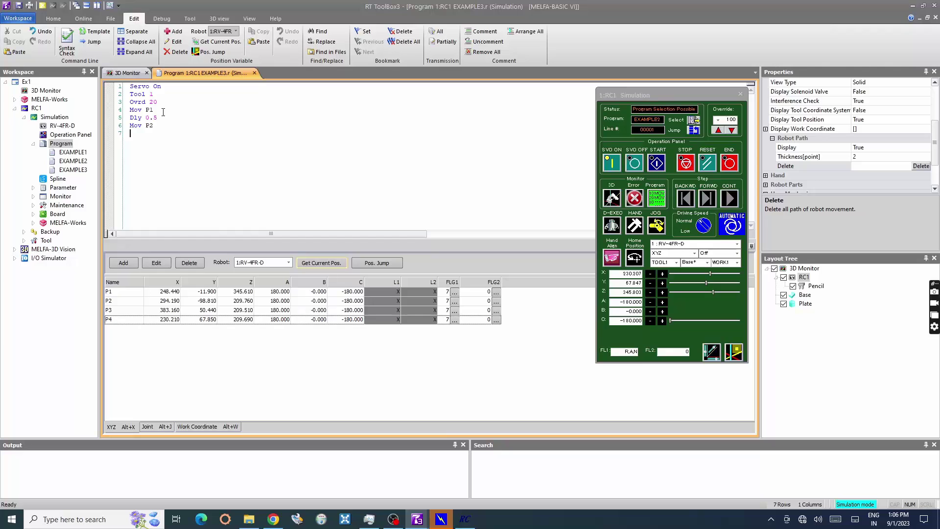
text(Dl)
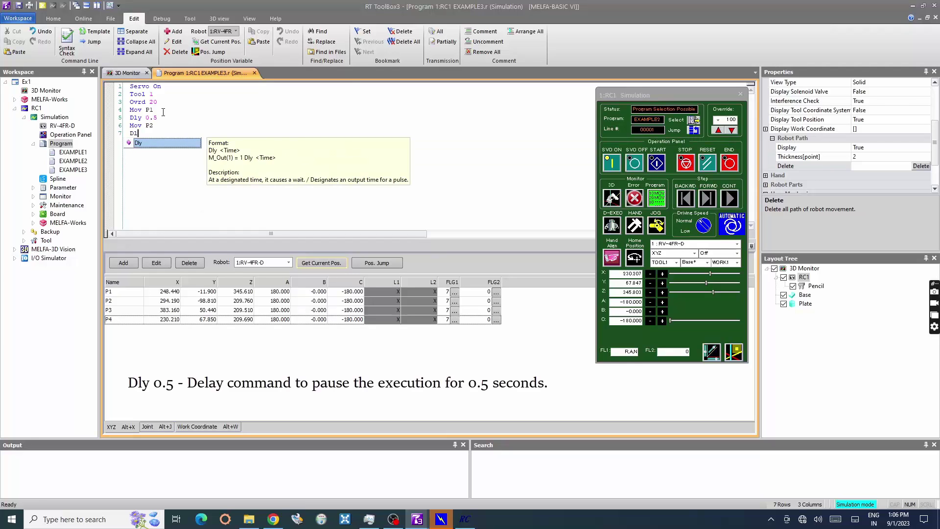
text(y 0.)
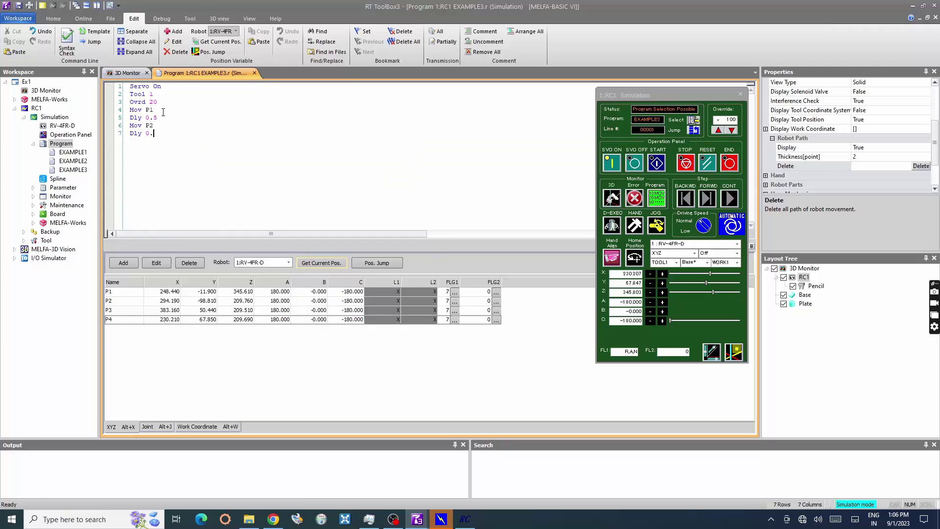
text(5)
Step: Give Mov P2 a -100 offset, then add Dly 0.5, Mvs P2 and Dly 0.5
click(172, 125)
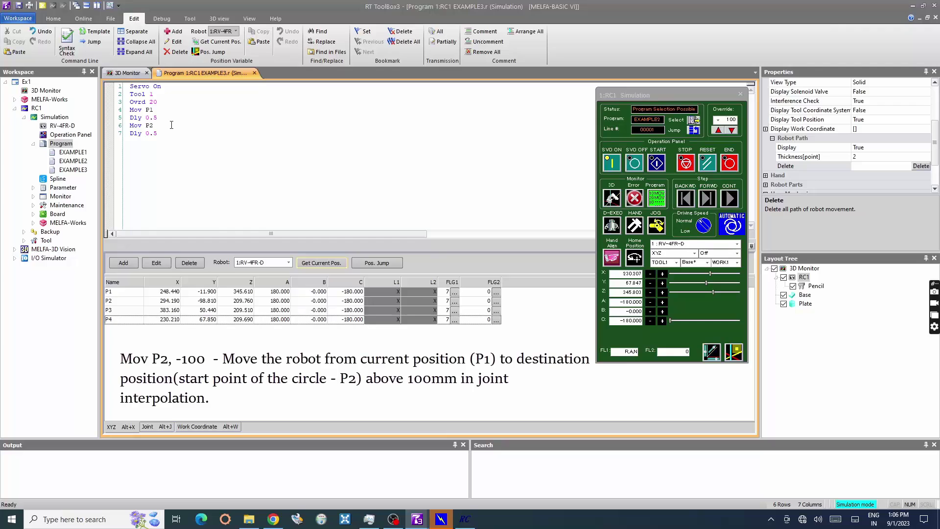
text(, -100)
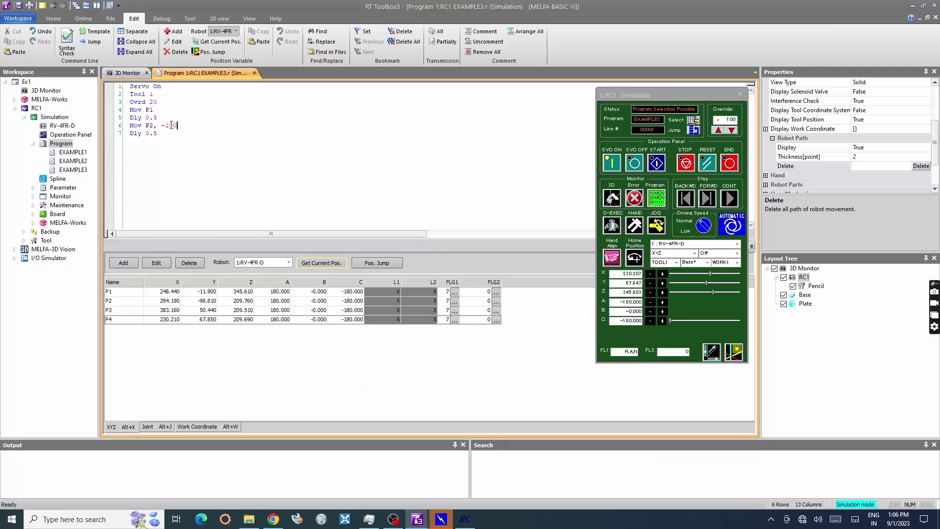
click(177, 137)
text(Mvs)
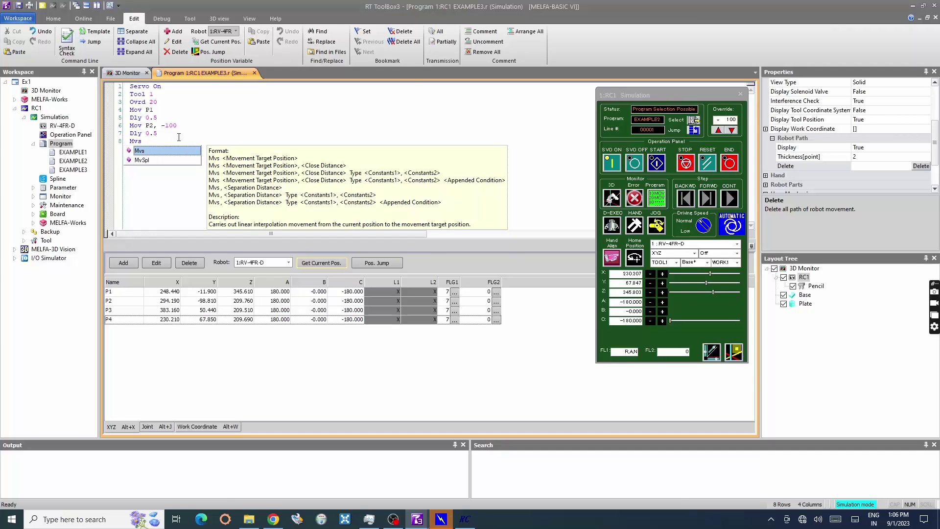
text( P)
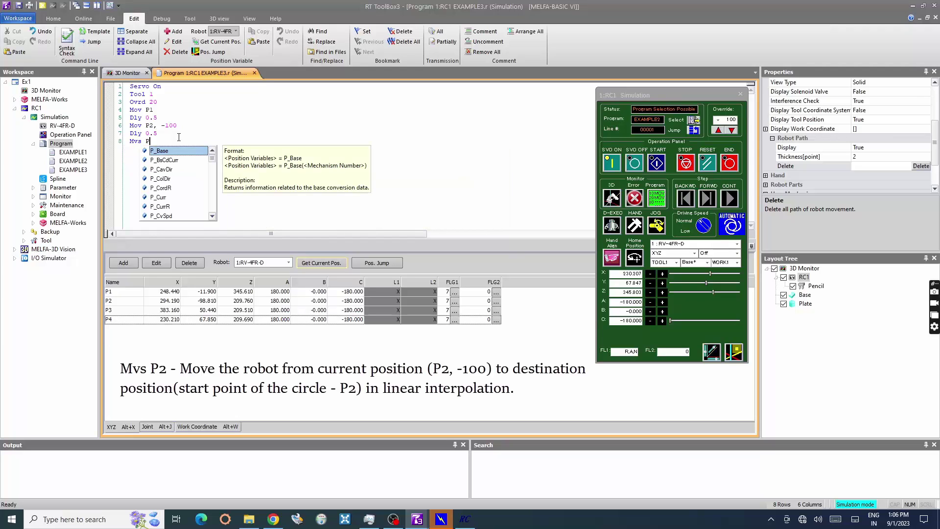
text(2)
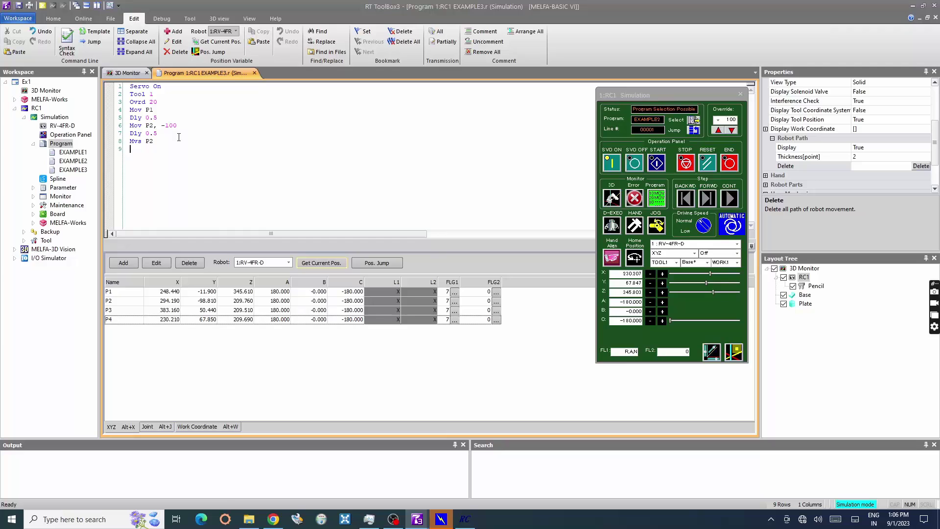
text(Dely)
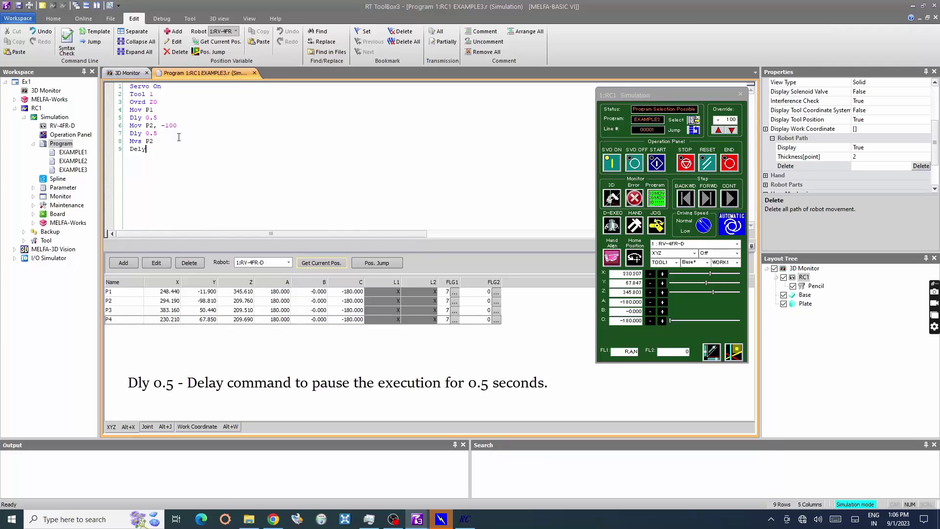
key(BackSpace)
key(BackSpace)
key(BackSpace)
key(BackSpace)
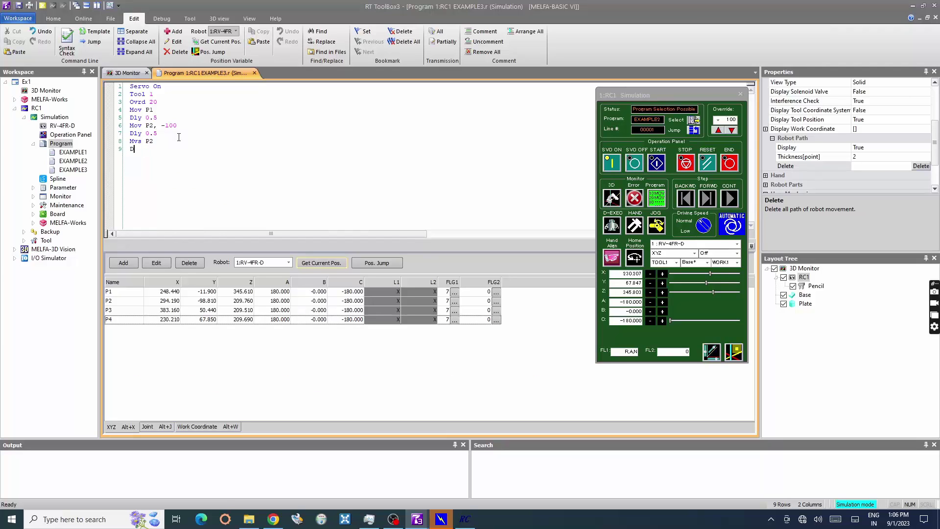
text(ly 0)
text(.5)
key(Return)
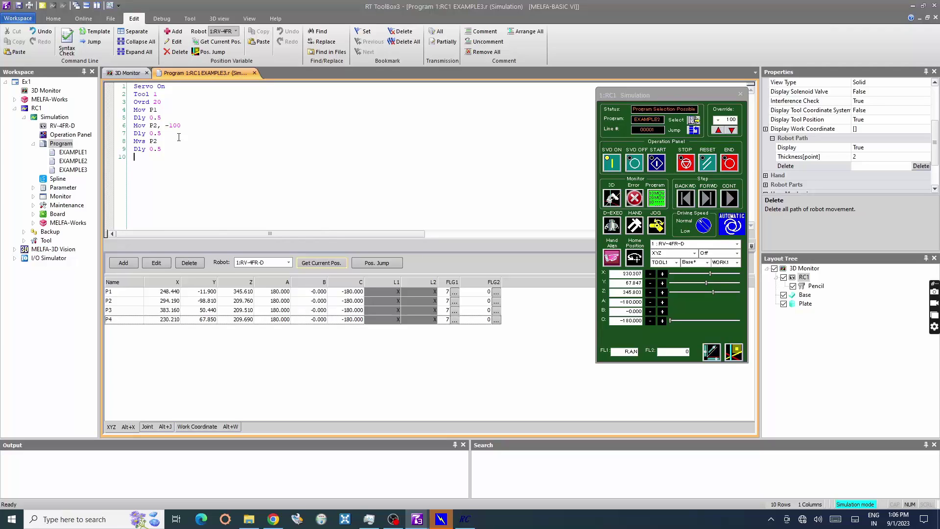
text(Mv)
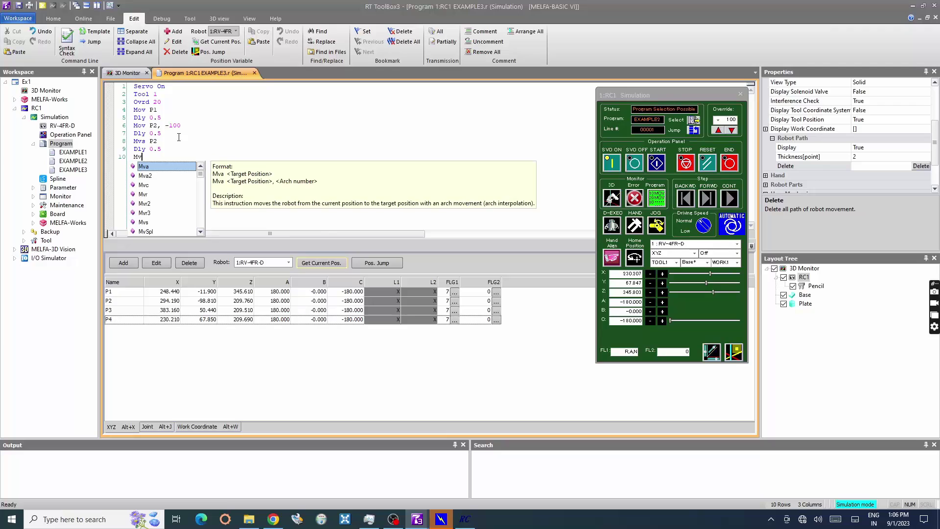
text(c)
Step: Add the line Mvc P2,P3,P4 followed by Dly 0.5
click(151, 165)
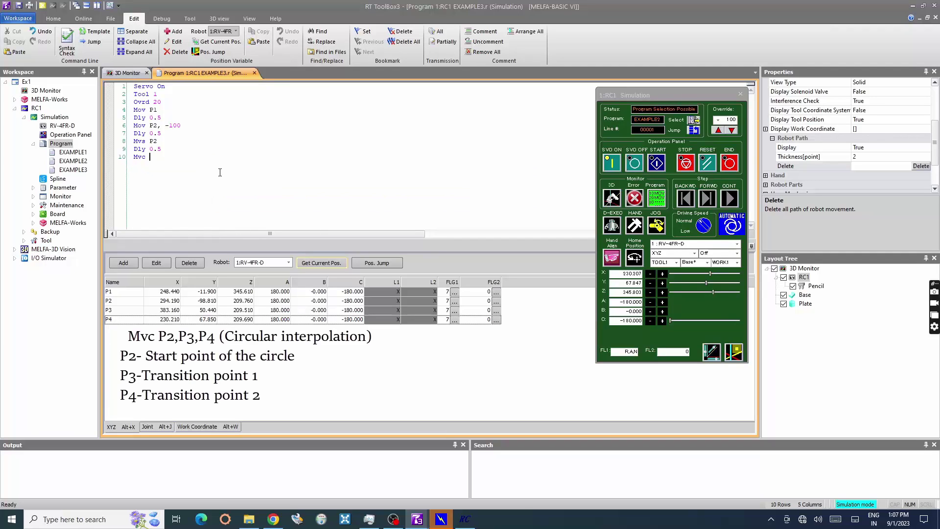
text(P2)
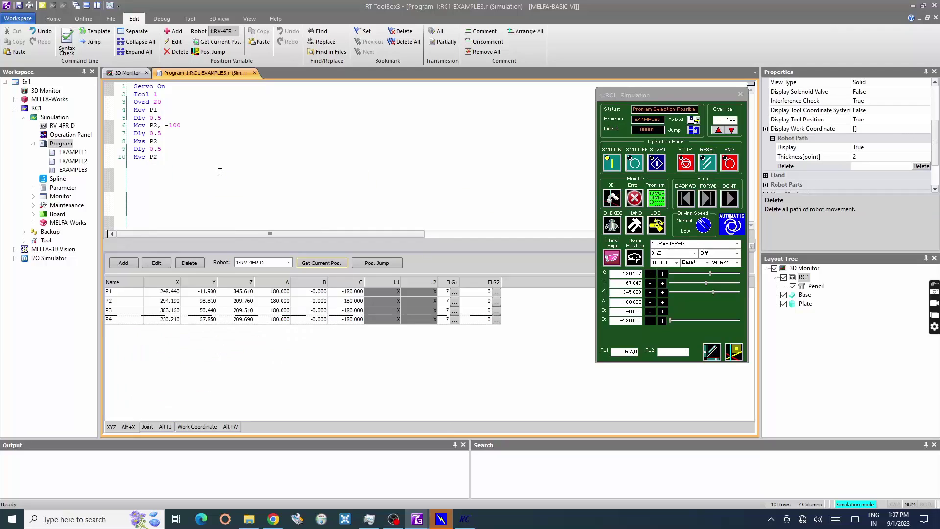
text(,)
text(P3,)
text(P4)
key(Return)
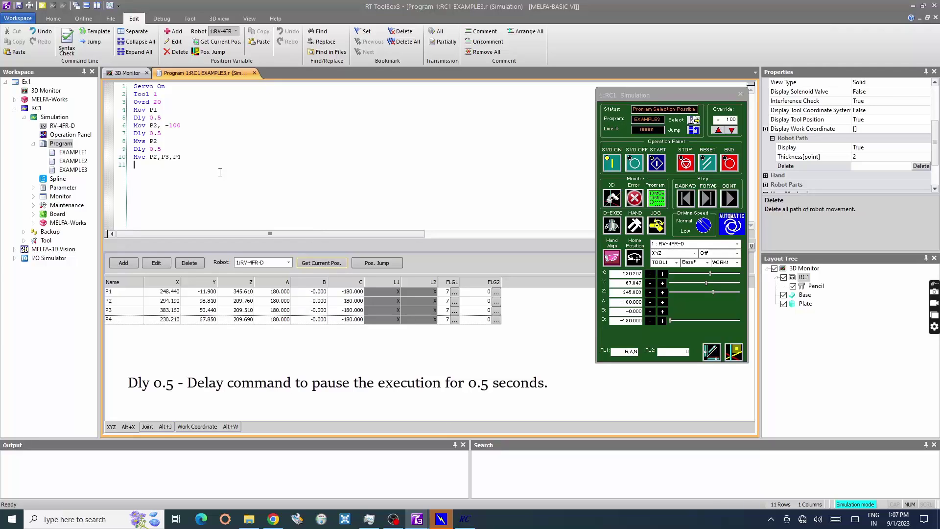
text(Dly )
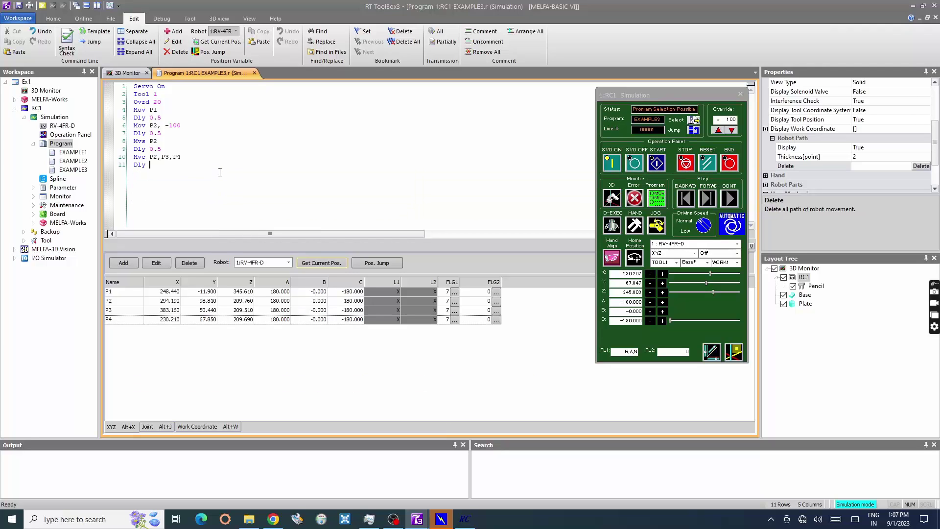
text(0.5)
key(Return)
mouse_move(139, 126)
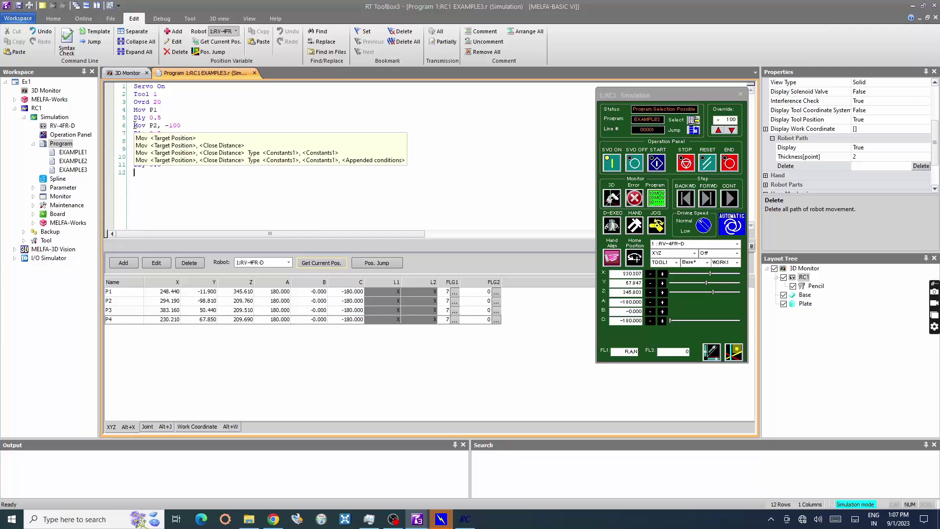
Step: Copy the Mov P2, -100 line onto the program's last line
drag(134, 125, 182, 126)
key(ctrl+c)
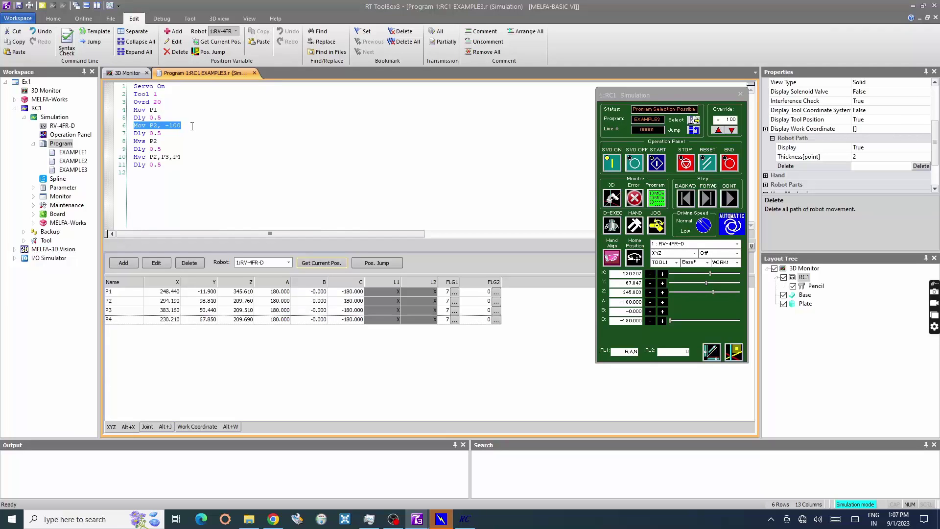
click(145, 180)
key(ctrl+v)
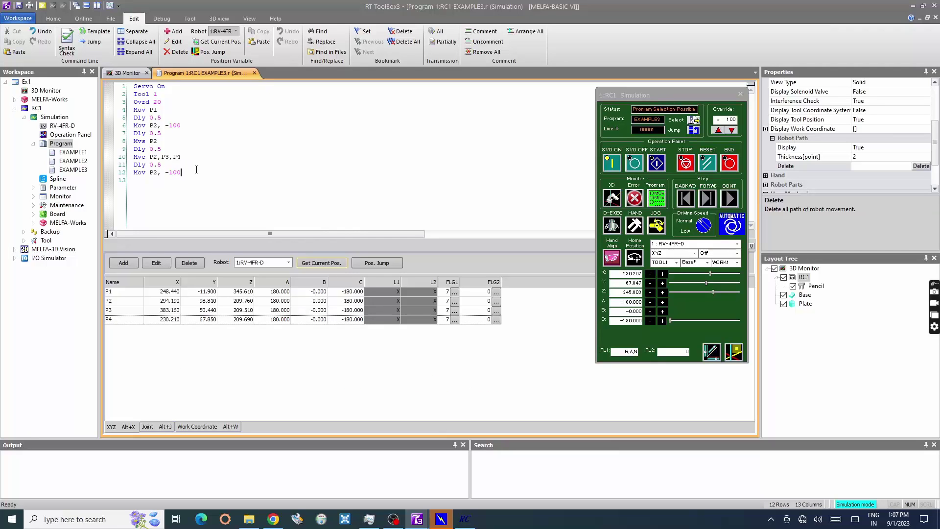
key(Return)
text(D)
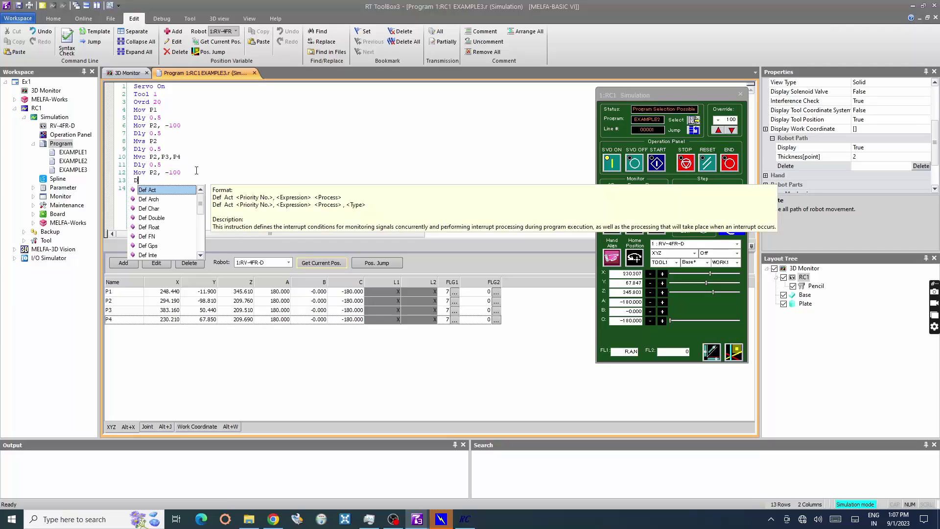
text(ly 0)
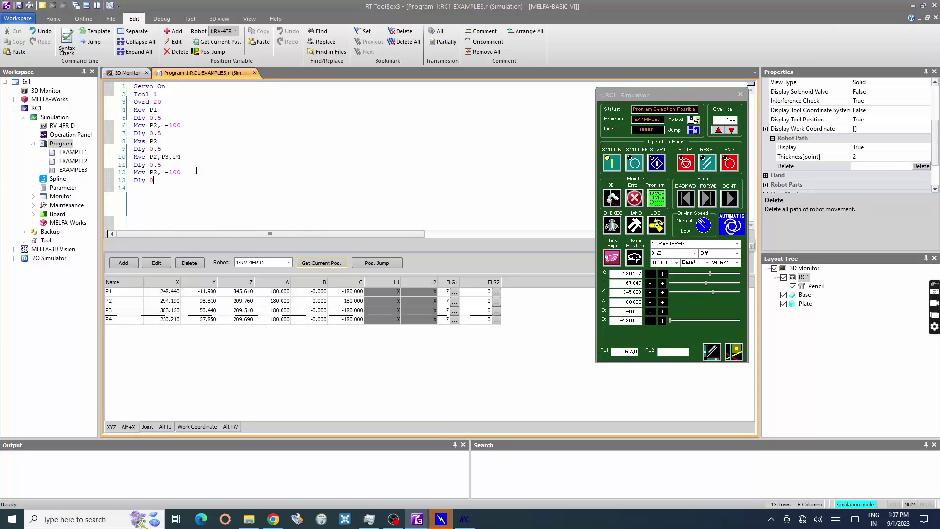
text(.5)
Step: Finish with Dly 0.5, Mov P1 and Hlt, then save EXAMPLE3
key(Return)
text(Mov)
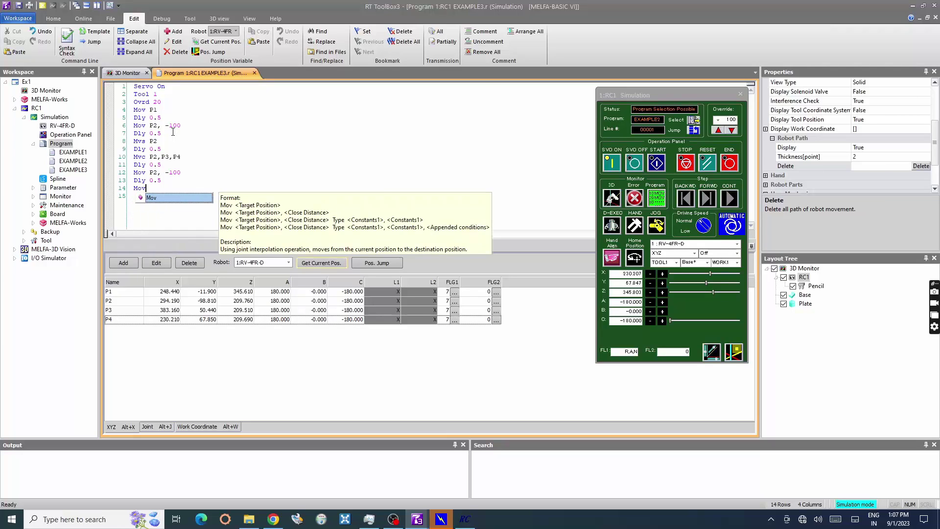
text( P1)
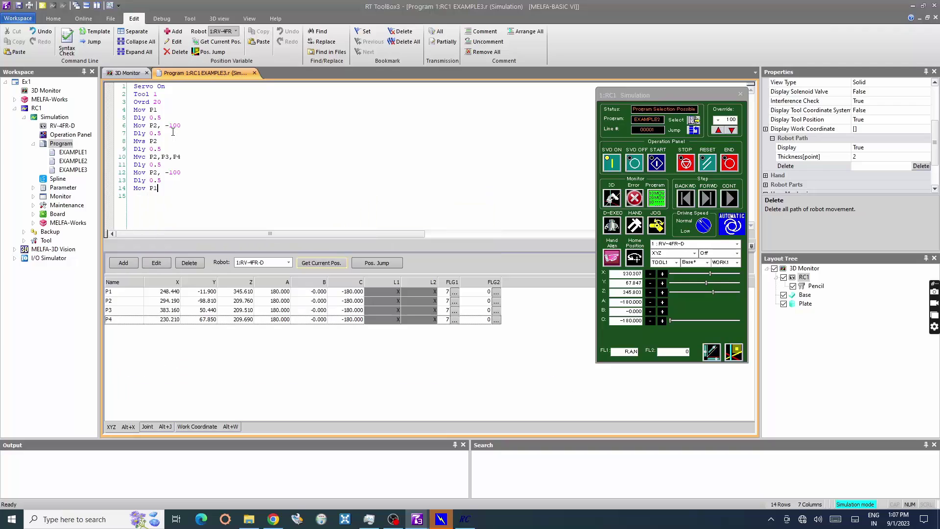
key(Return)
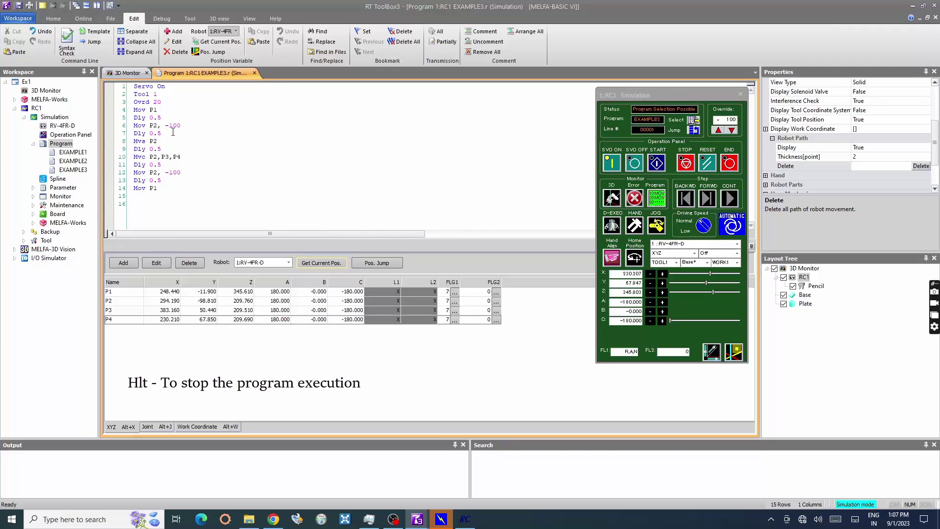
text(Hlt)
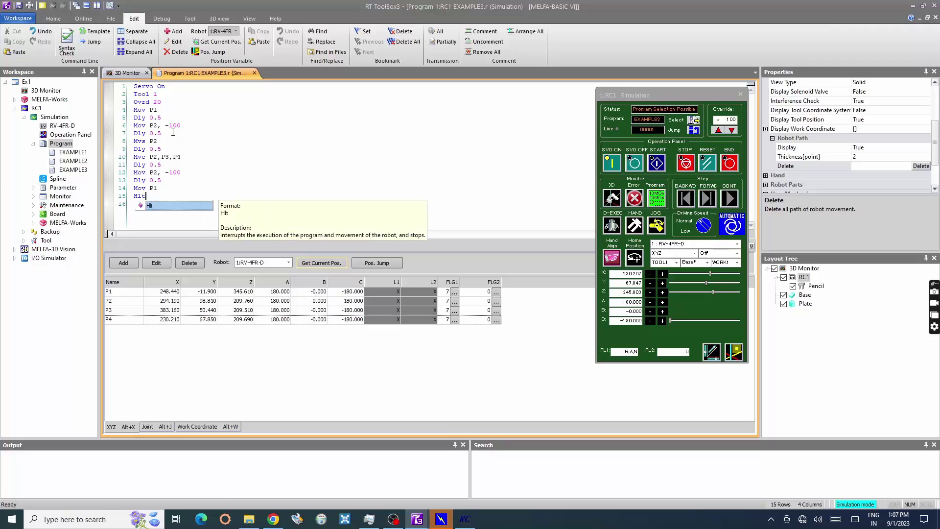
key(Escape)
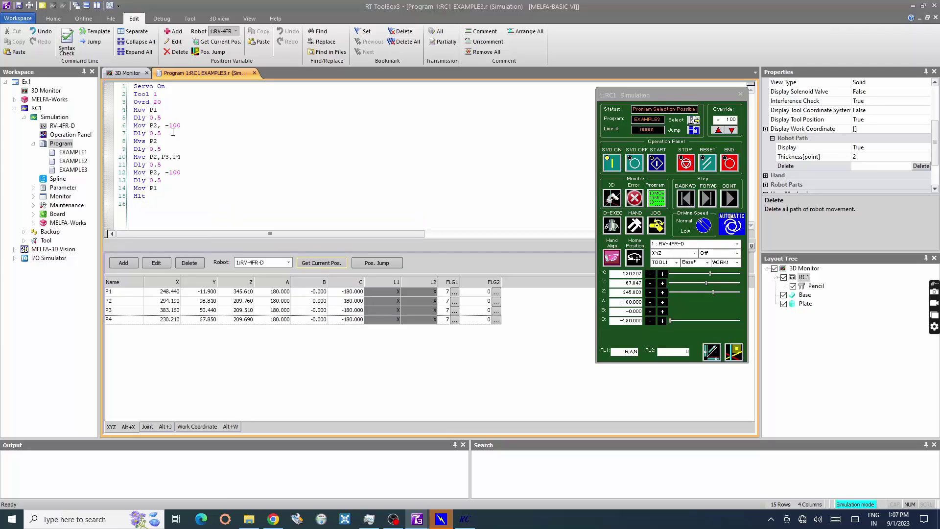
key(ctrl+s)
click(470, 282)
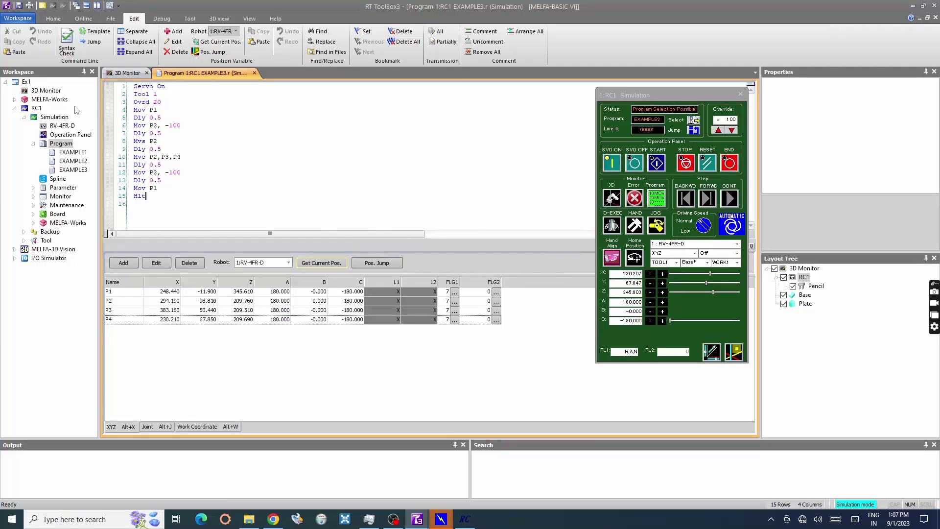
Step: Restore the editor window and minimize it to reveal the 3D robot view
right_click(186, 78)
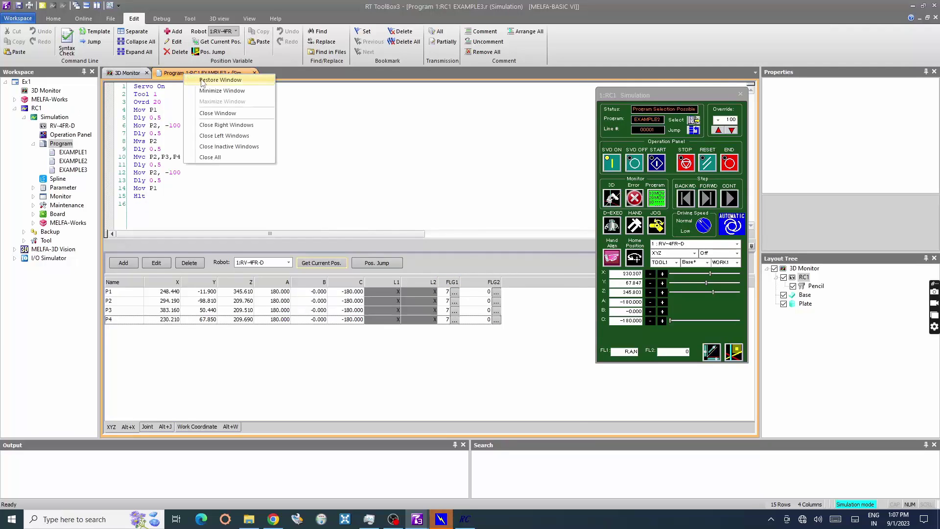
click(200, 78)
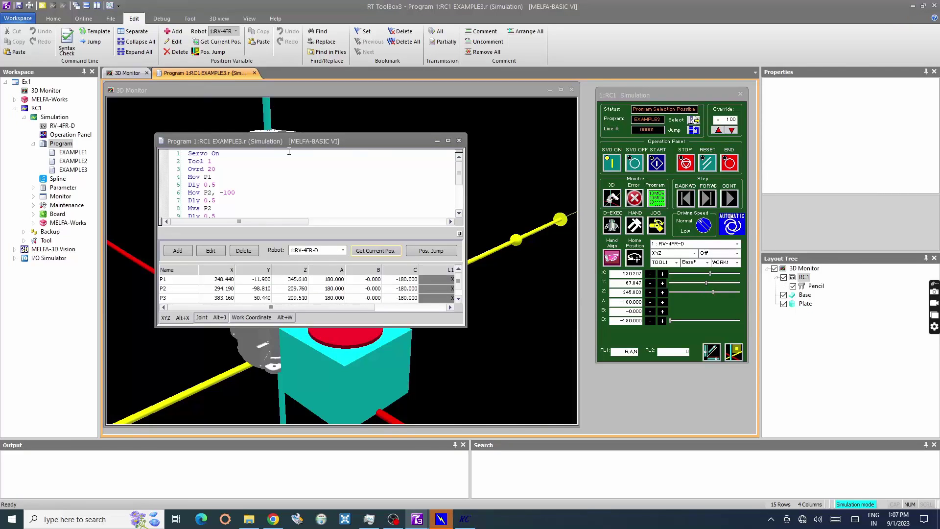
click(438, 140)
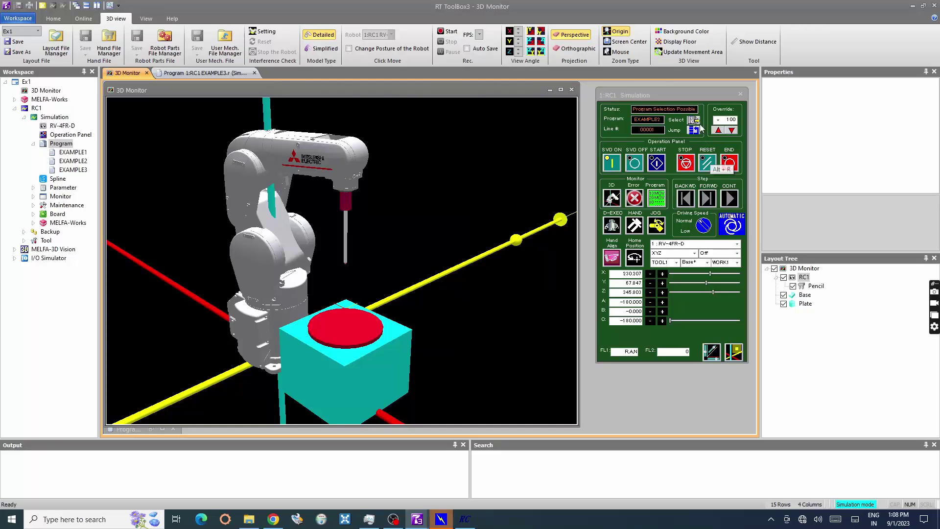
Step: Select EXAMPLE3 as the program to run in the Simulation panel
click(693, 121)
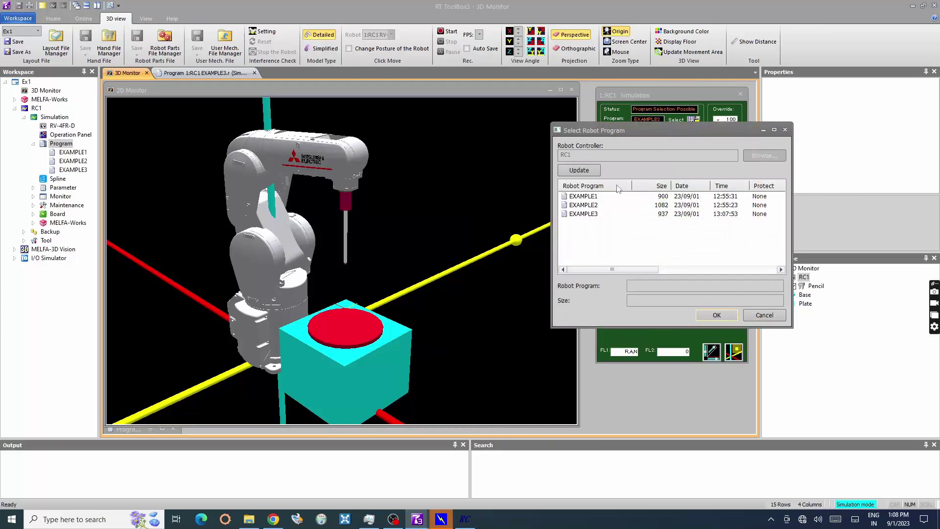
double_click(593, 213)
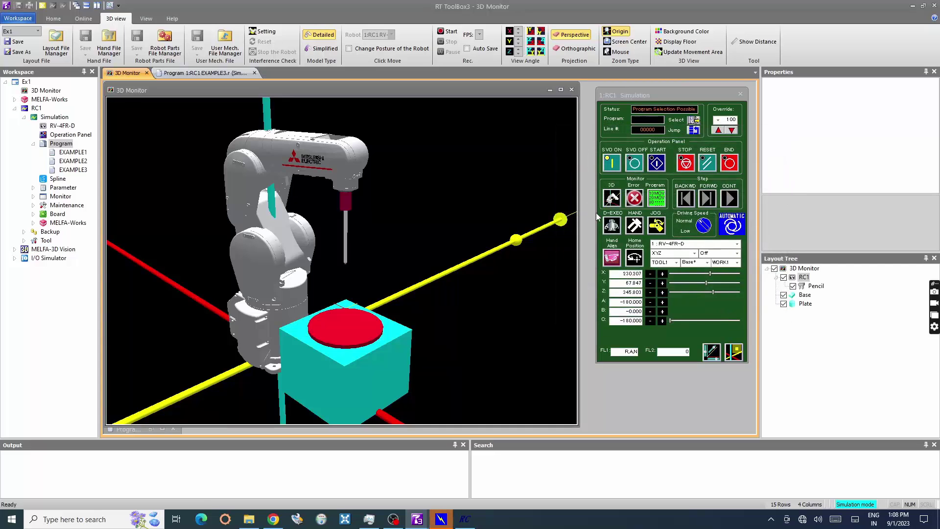
click(661, 202)
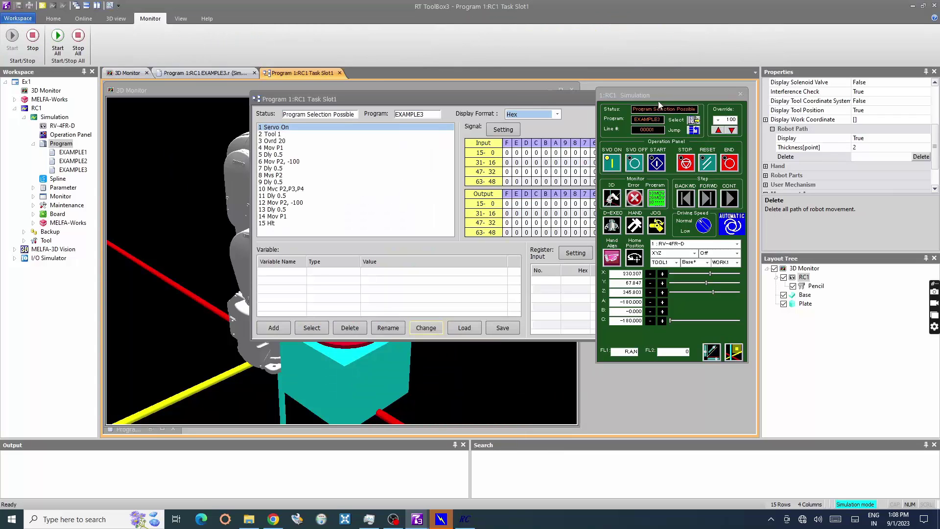
Step: Move the Task Slot monitor and Simulation panel to the right, clear of the robot
mouse_move(665, 99)
mouse_down()
mouse_move(743, 138)
mouse_move(812, 272)
mouse_up()
drag(516, 100, 757, 100)
drag(555, 98, 645, 91)
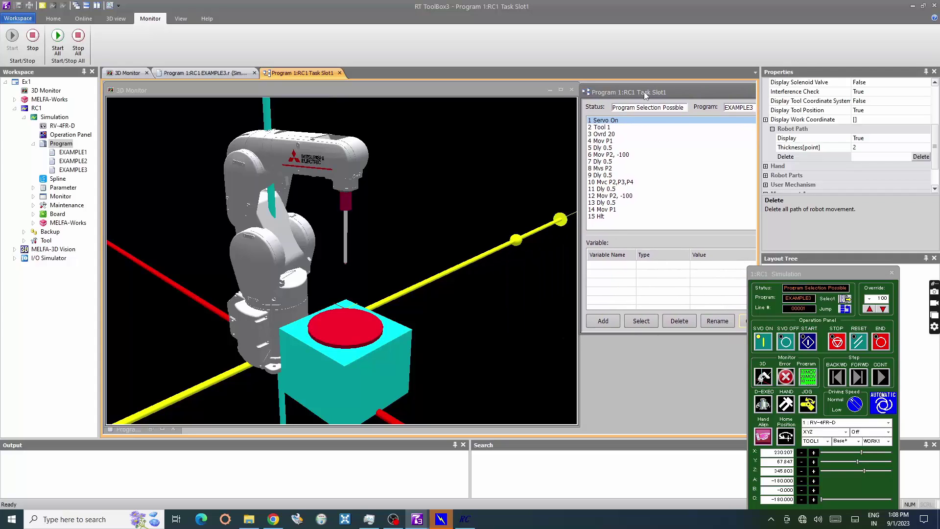
drag(773, 273, 791, 203)
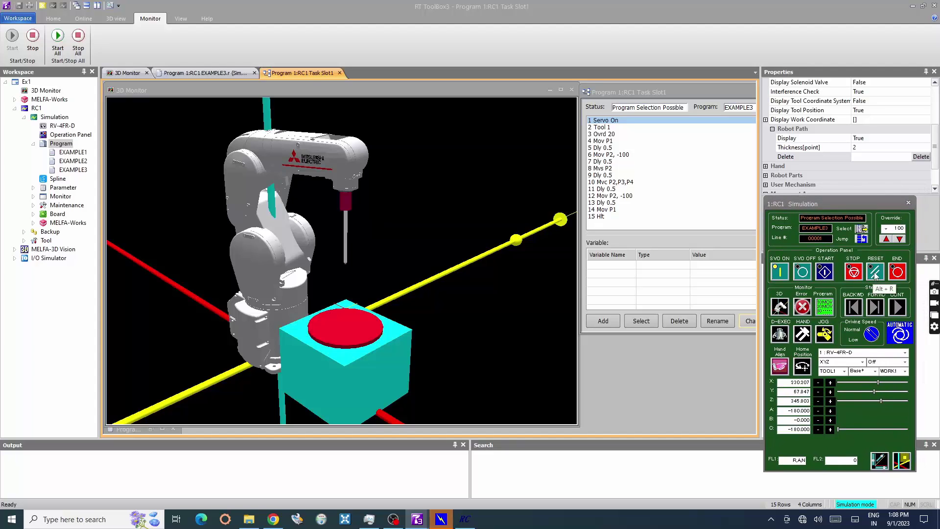
Step: Run EXAMPLE3 once, then delete the traced robot path
click(827, 274)
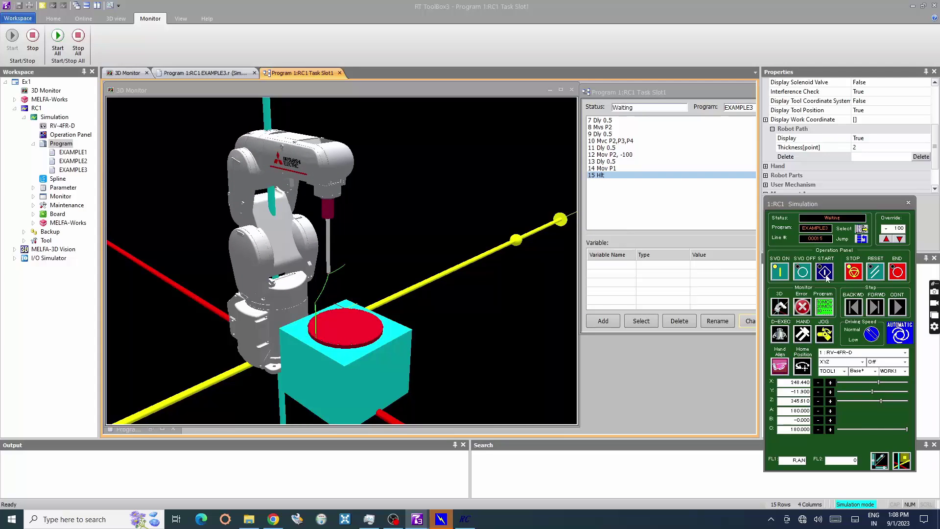
click(921, 160)
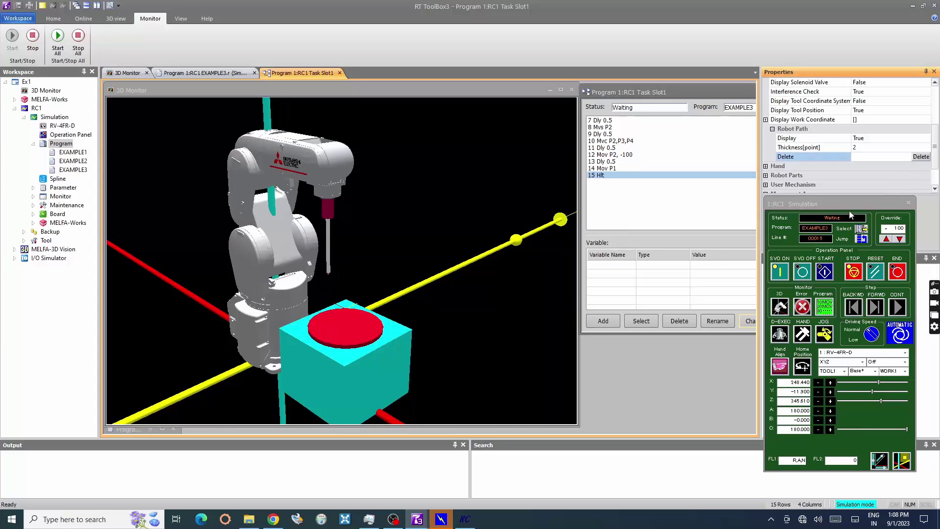
drag(847, 206, 679, 243)
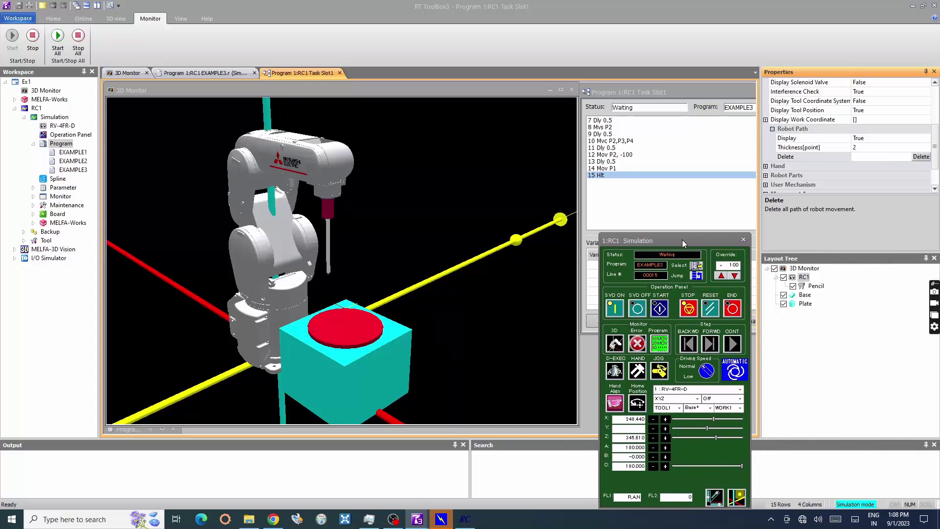
Step: Hide the plate in the Layout Tree and rerun EXAMPLE3, viewing the block top
click(783, 295)
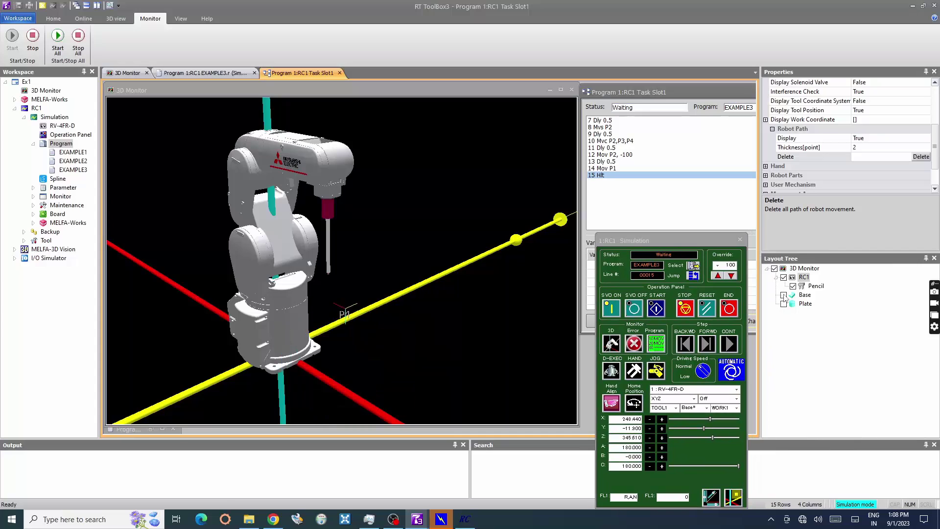
click(784, 294)
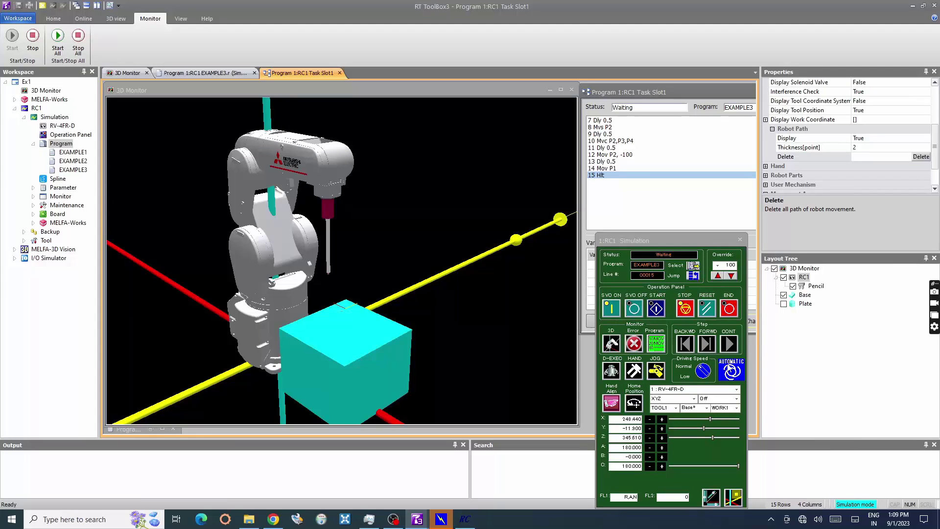
click(655, 308)
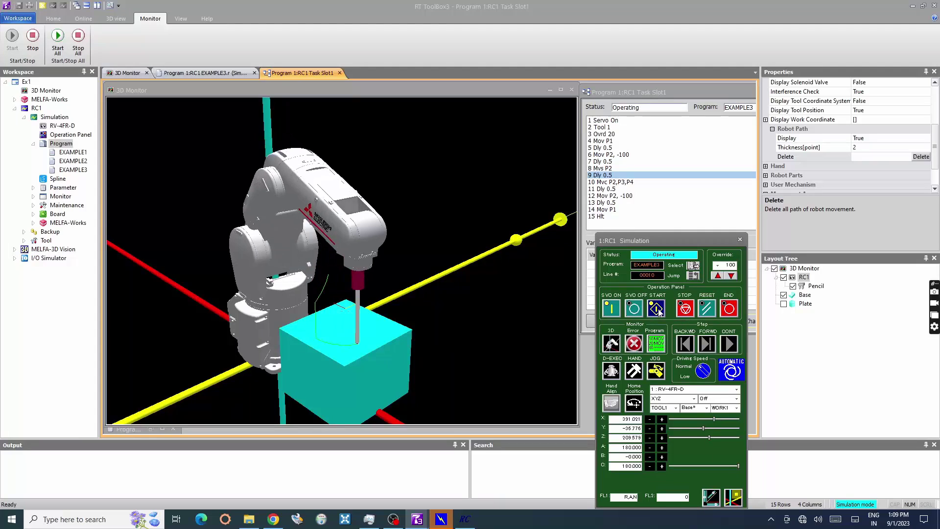
scroll(352, 321, up, 5)
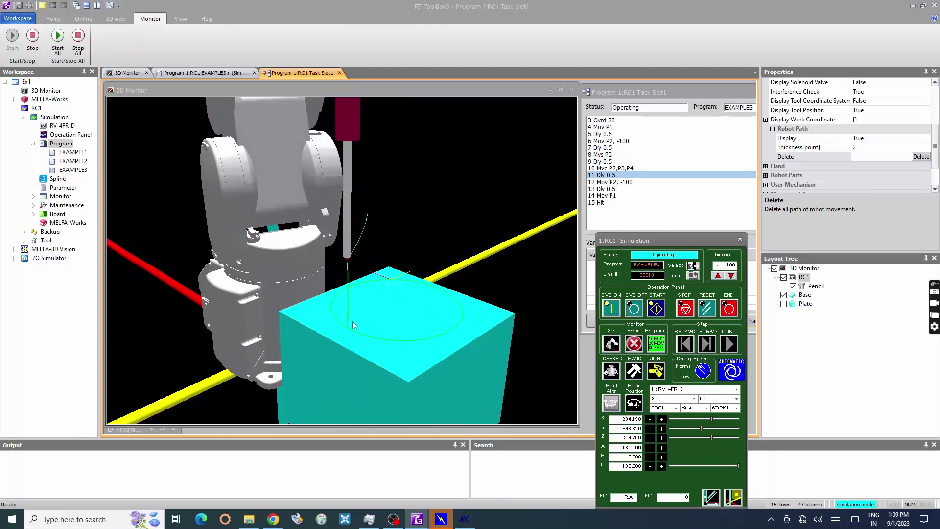
drag(399, 315, 394, 301)
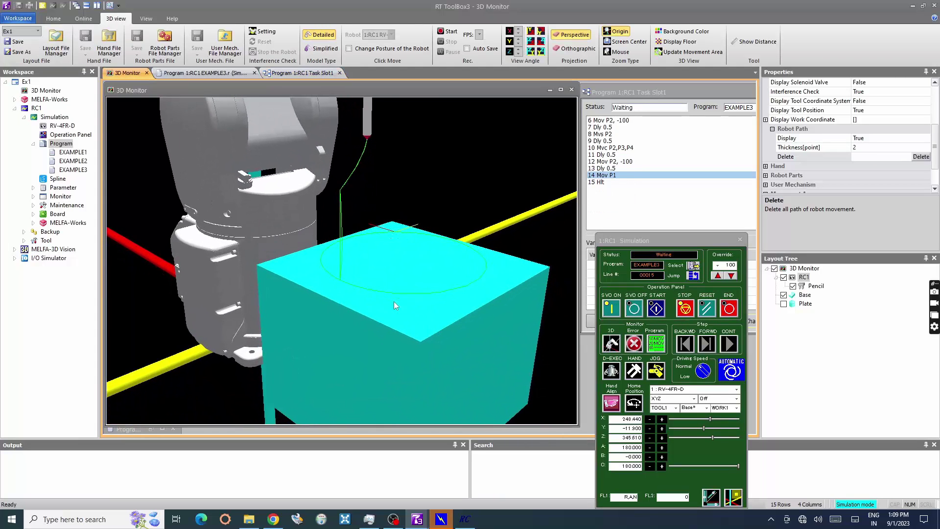
Step: Hide the base block, delete the path, reset to line 1 and start EXAMPLE3 again
click(783, 296)
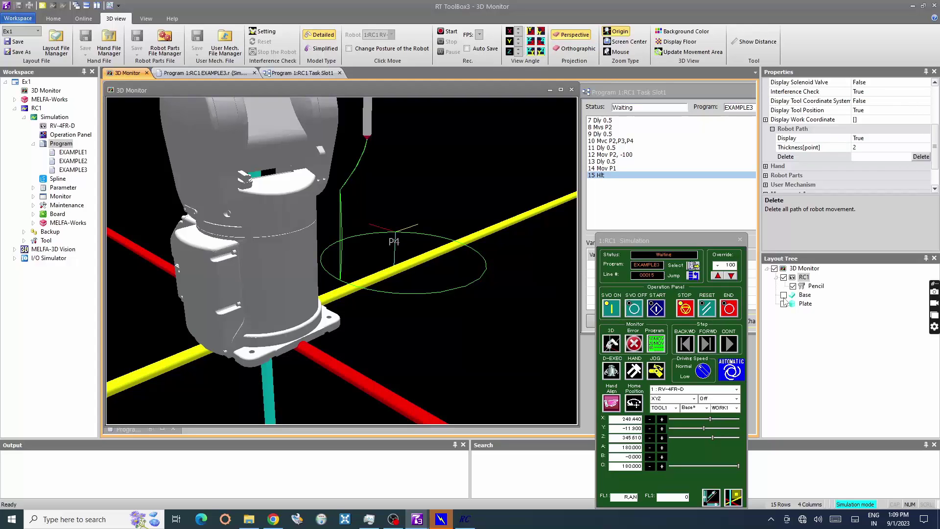
click(921, 157)
click(710, 312)
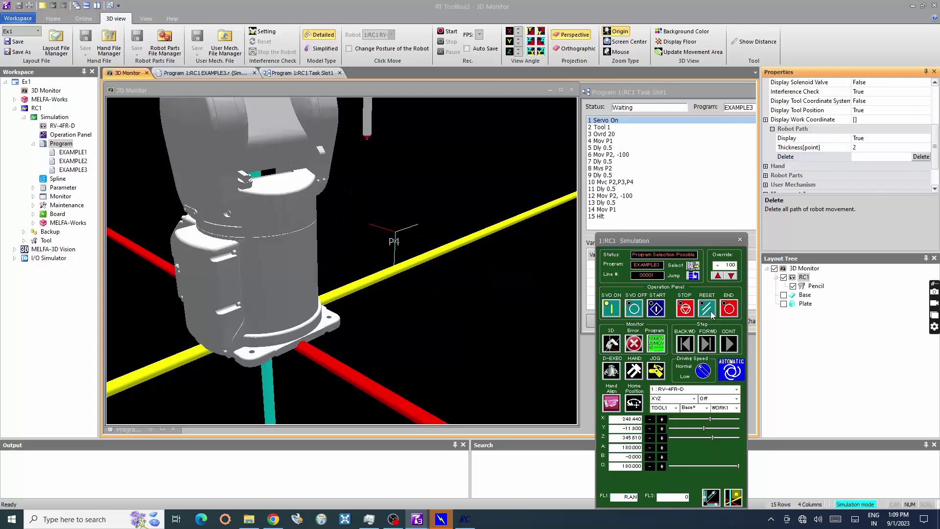
click(656, 309)
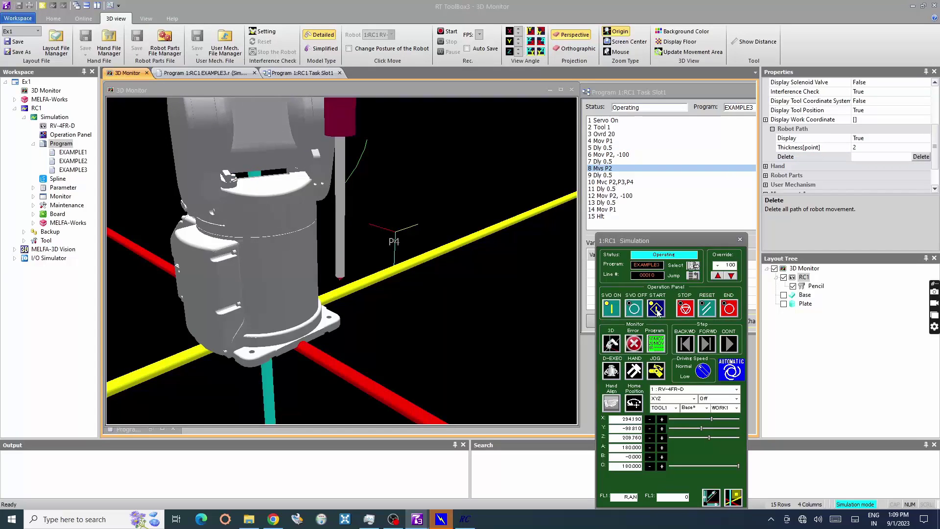